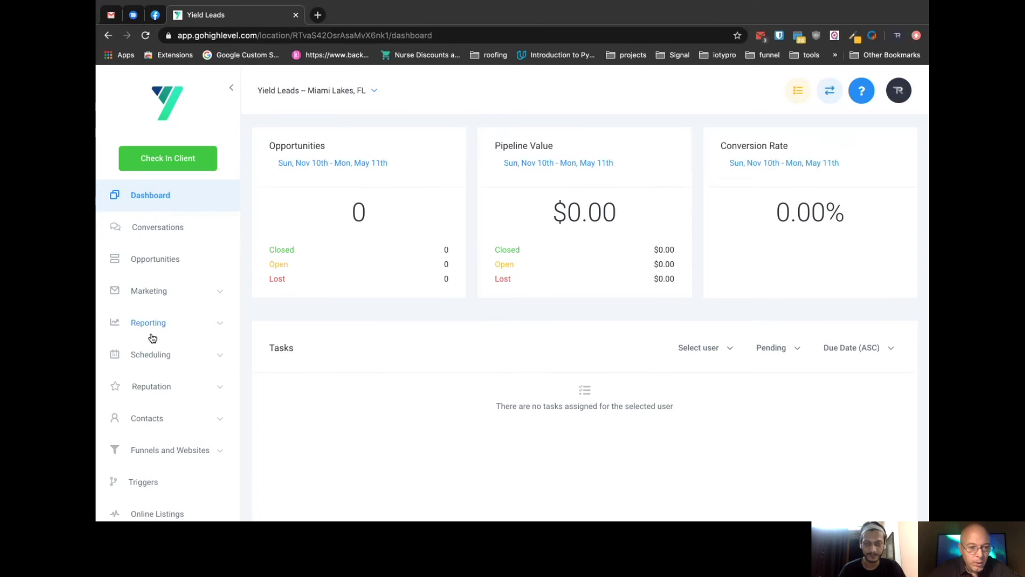
# Expand the Funnels and Websites section and ignore the alert about the missing Twilio number
pyautogui.scroll(-2, 151, 336)
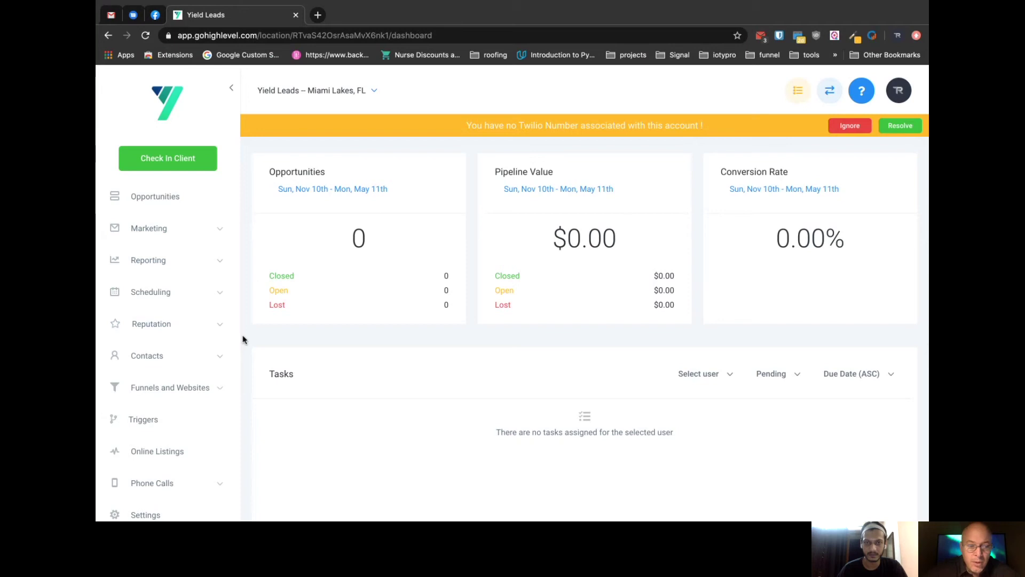
pyautogui.scroll(-1, 187, 376)
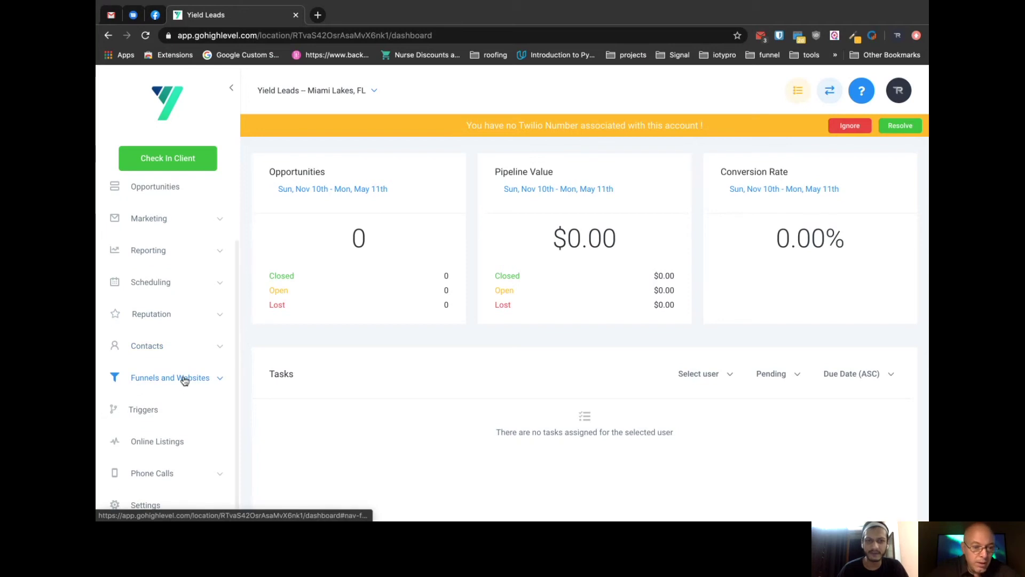
pyautogui.click(220, 382)
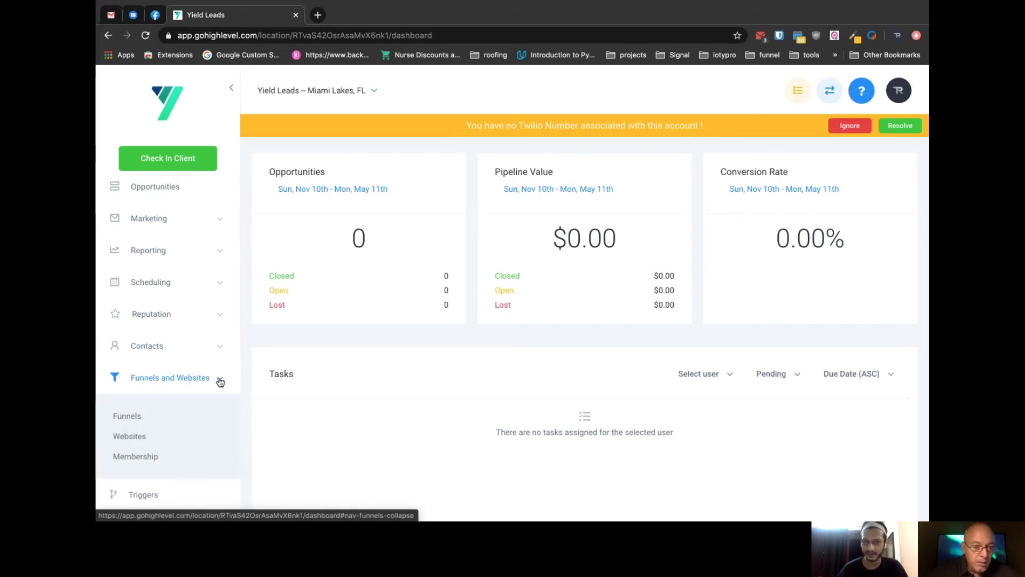
pyautogui.scroll(-2, 219, 383)
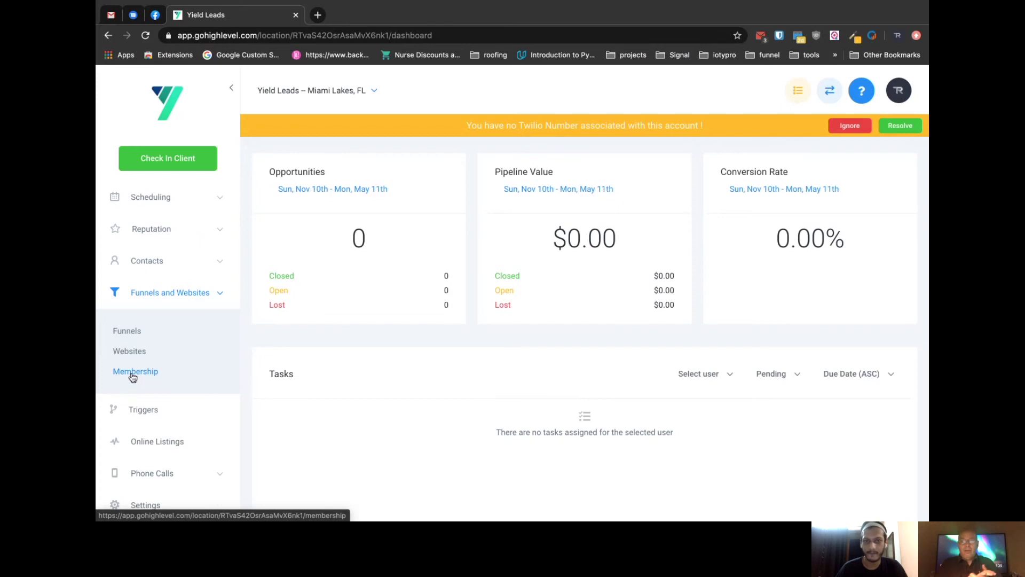
pyautogui.click(859, 127)
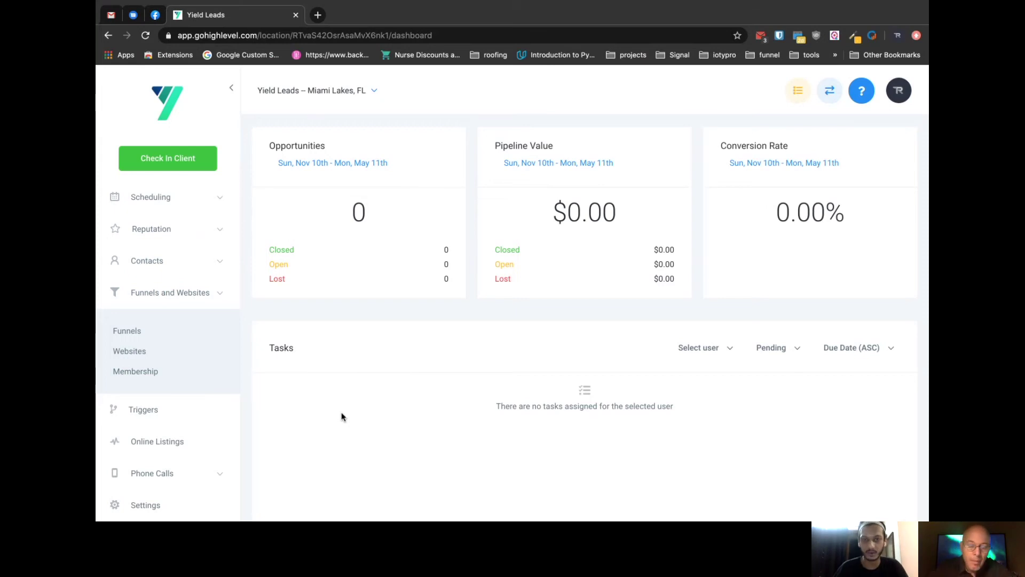
pyautogui.hotkey('ctrl', 'Left')
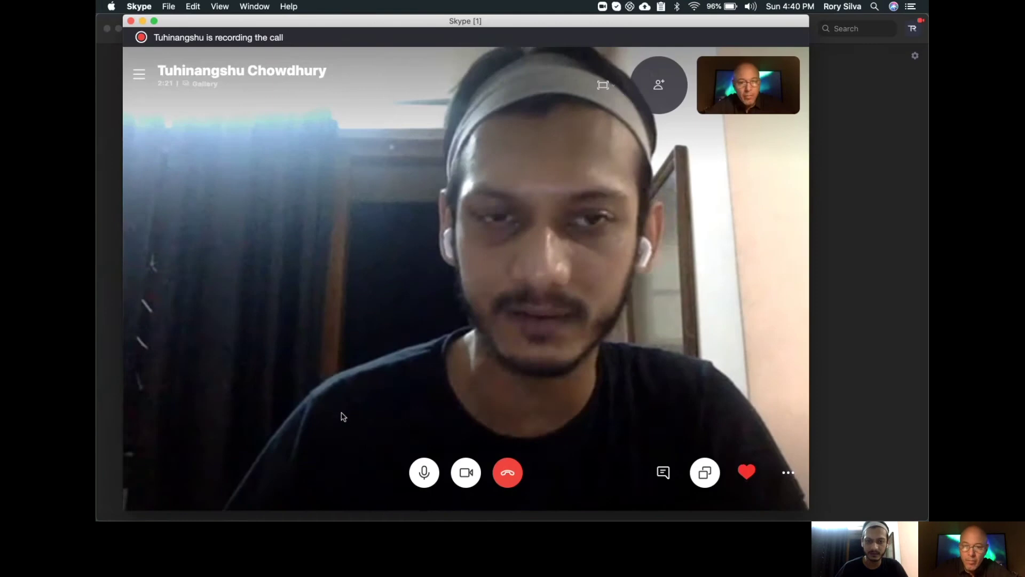
pyautogui.hotkey('ctrl', 'Right')
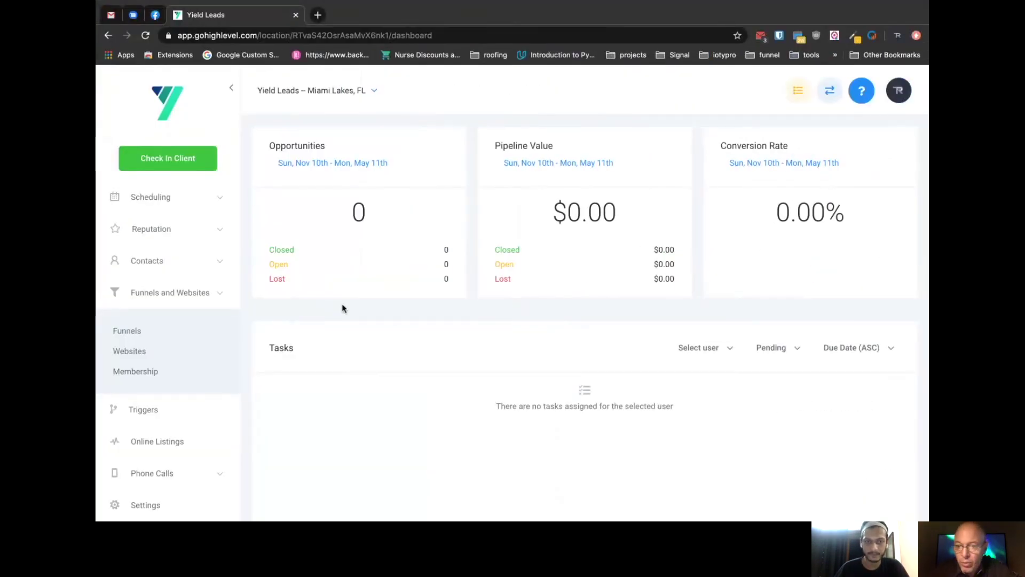
# Go to the Membership area and open the FIRST 5 product from the list of all products
pyautogui.click(142, 372)
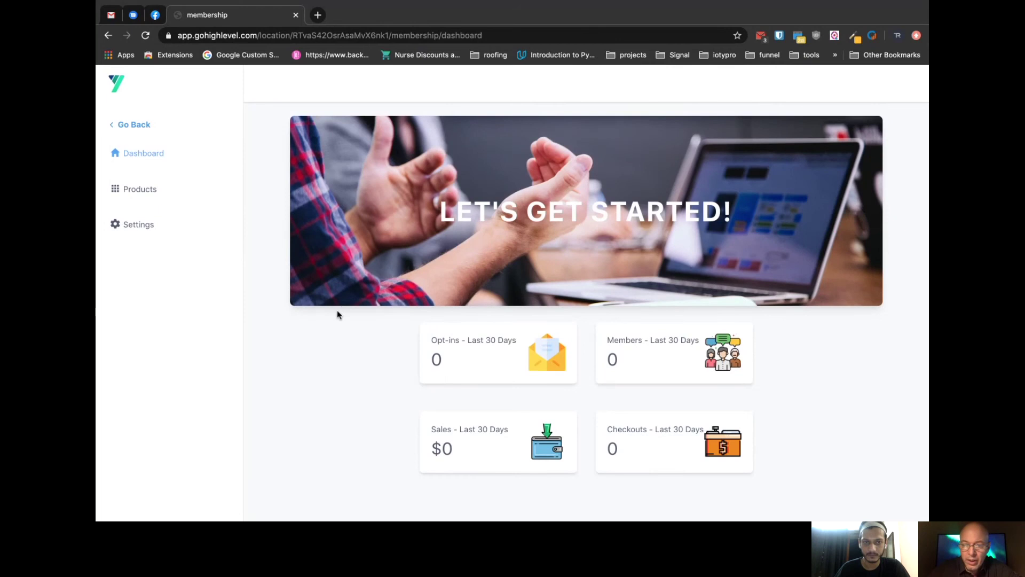
pyautogui.click(131, 192)
pyautogui.click(143, 221)
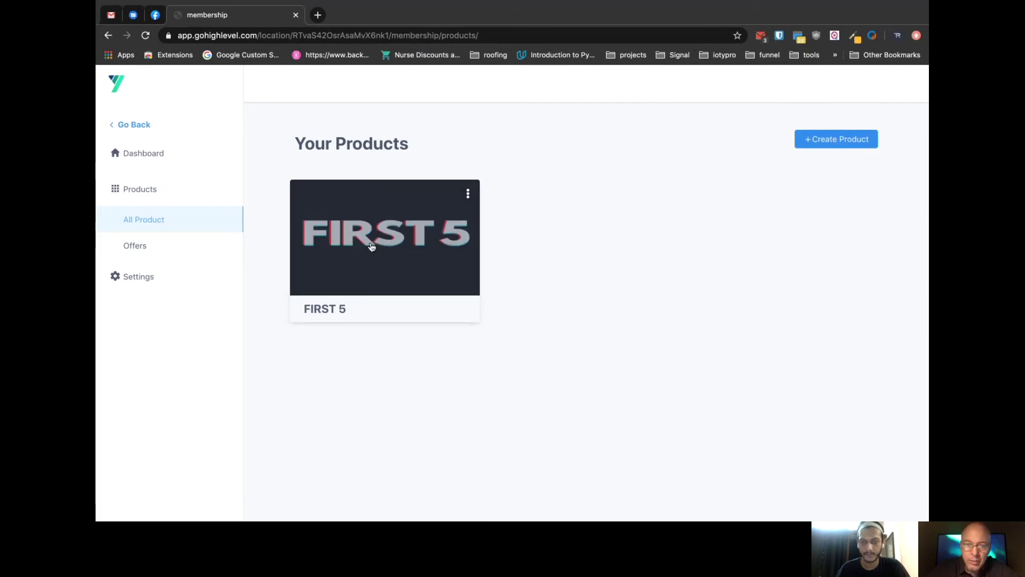
pyautogui.click(391, 234)
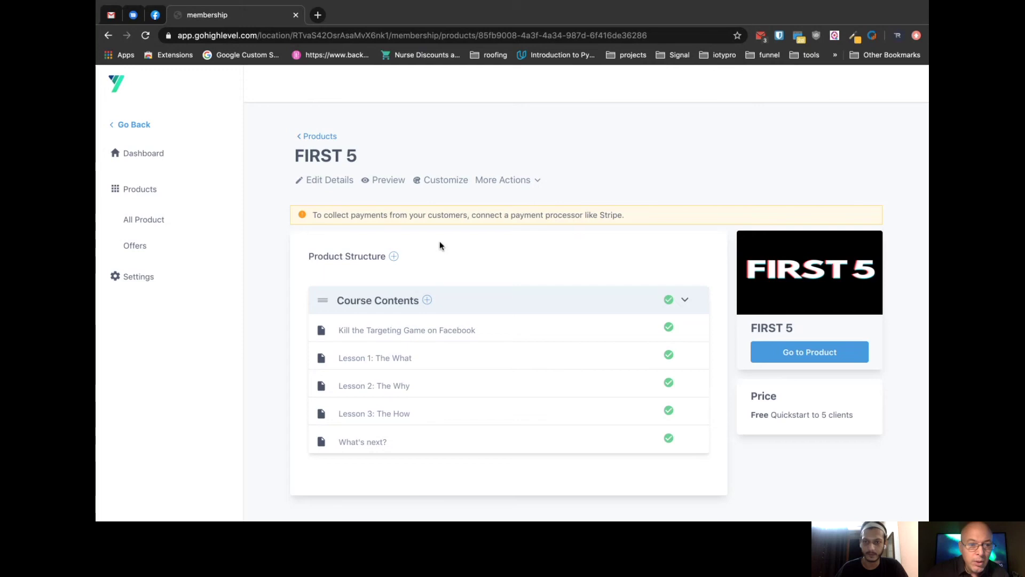
# Open the FIRST 5 product's details for editing and review its title, description and thumbnail
pyautogui.click(341, 181)
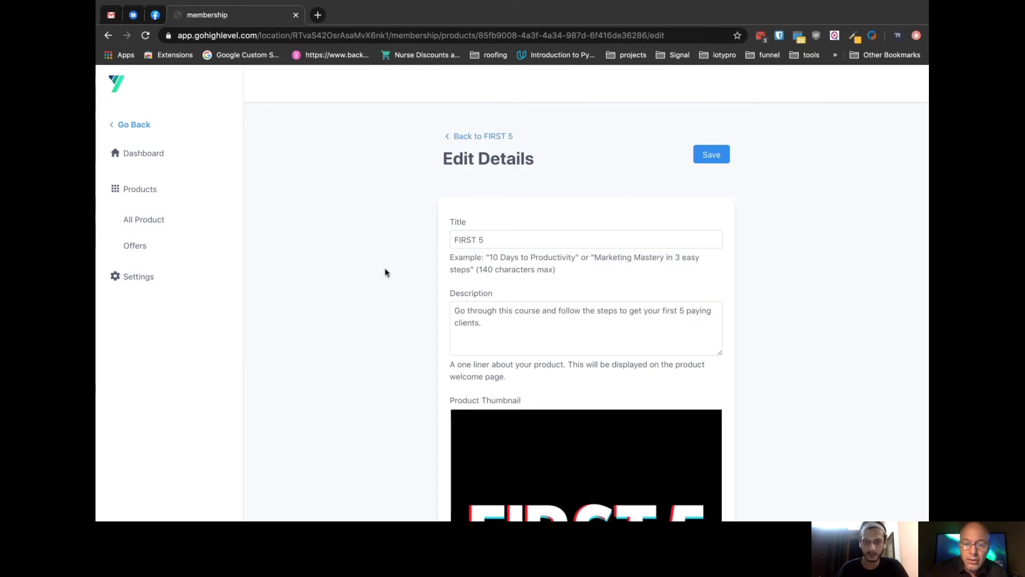
pyautogui.scroll(-2, 487, 237)
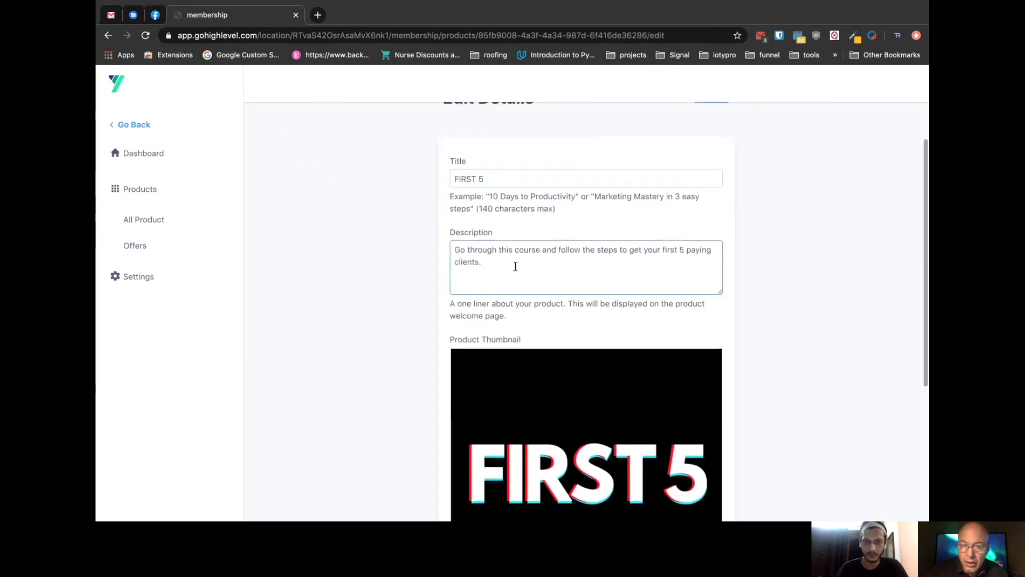
pyautogui.scroll(-5, 516, 266)
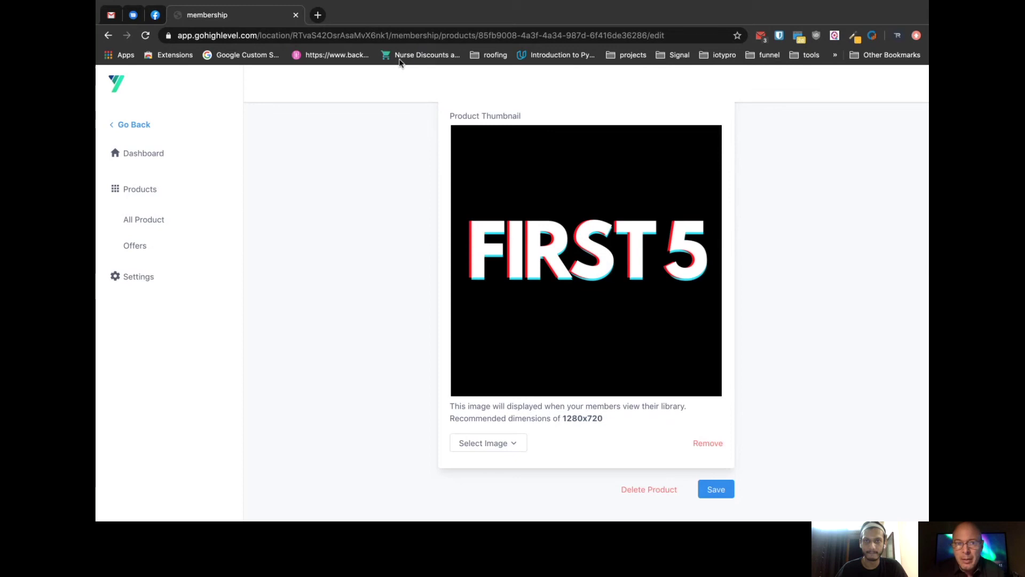
# Open Canva in a new browser tab and browse its home page for design types and templates
pyautogui.click(318, 16)
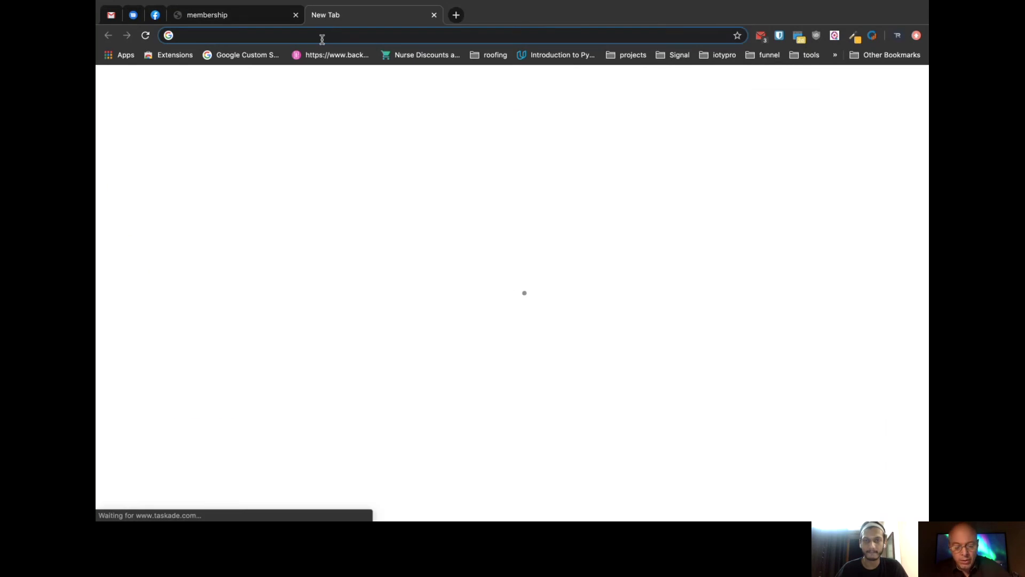
pyautogui.write('can')
pyautogui.press('Return')
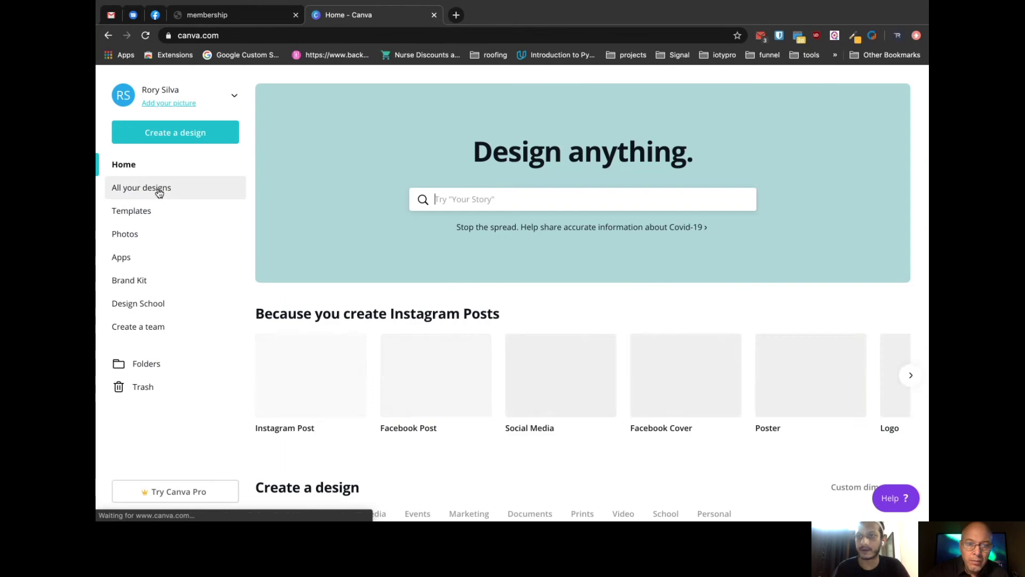
pyautogui.scroll(-9, 565, 383)
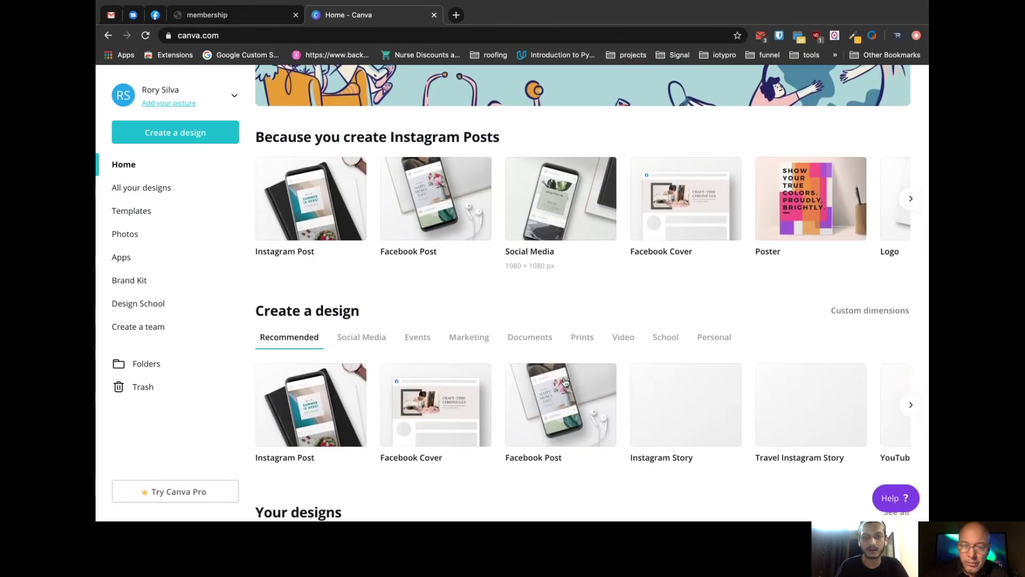
pyautogui.scroll(-9, 565, 382)
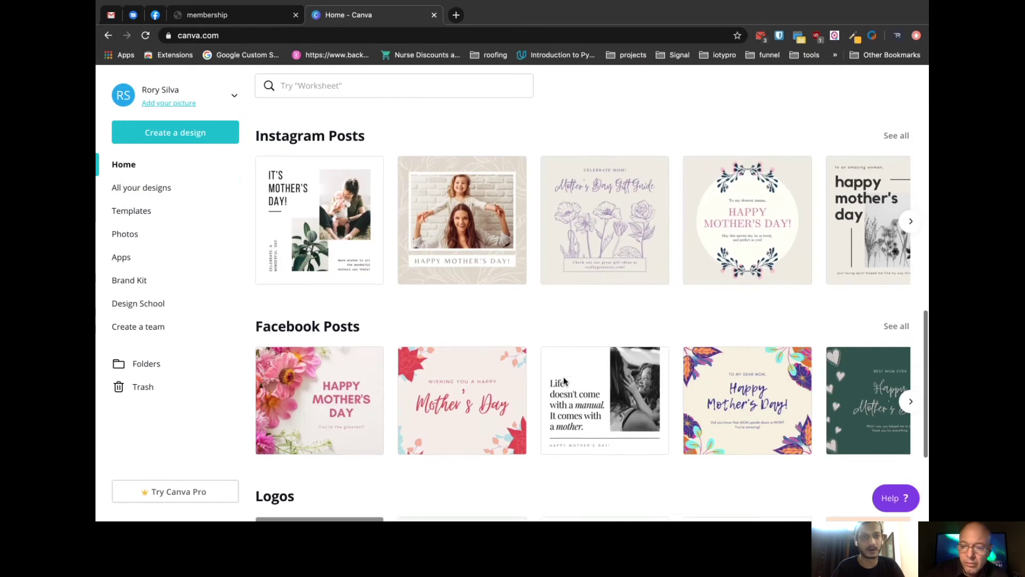
pyautogui.scroll(-9, 565, 382)
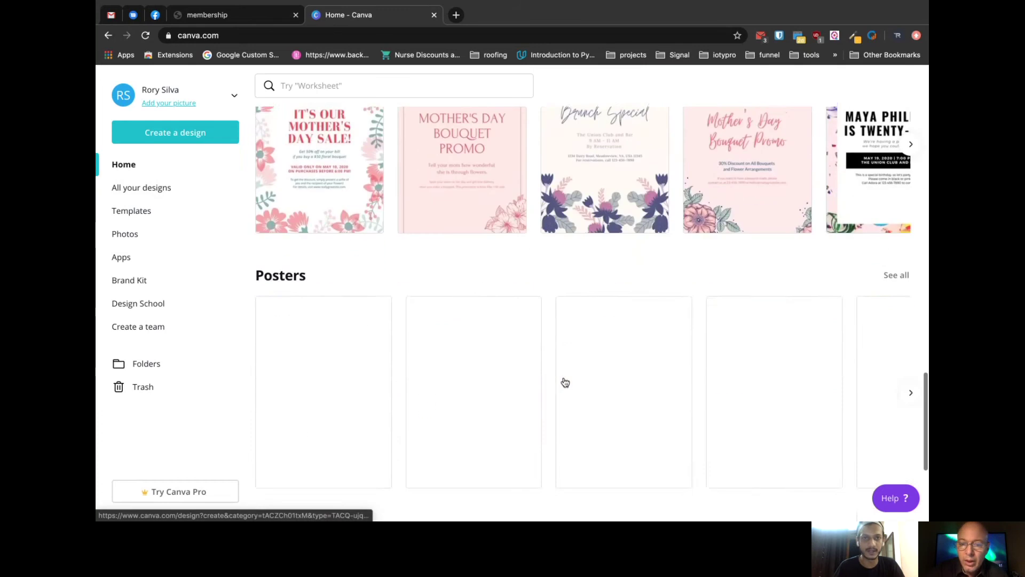
pyautogui.scroll(-8, 565, 382)
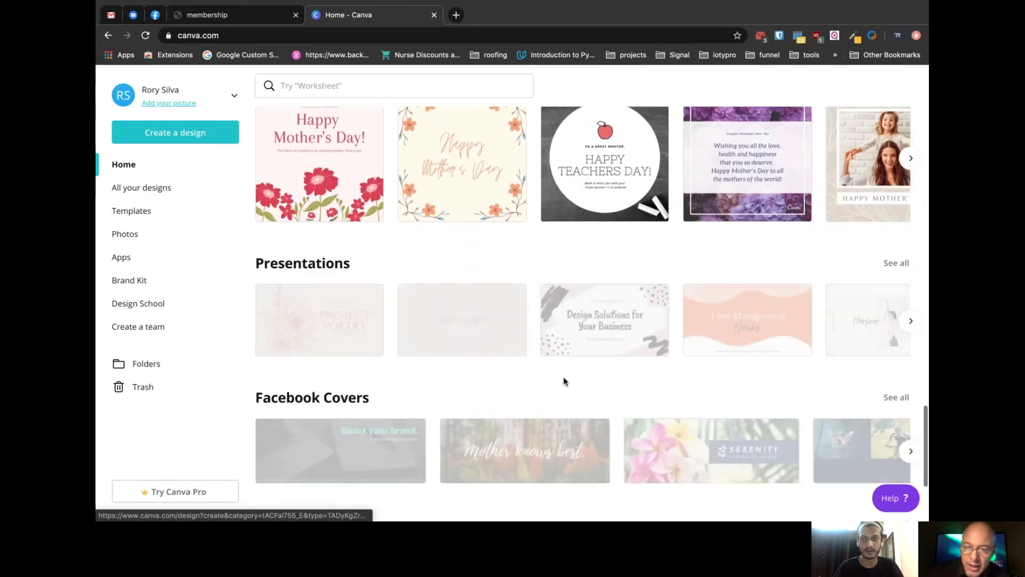
pyautogui.scroll(-6, 564, 381)
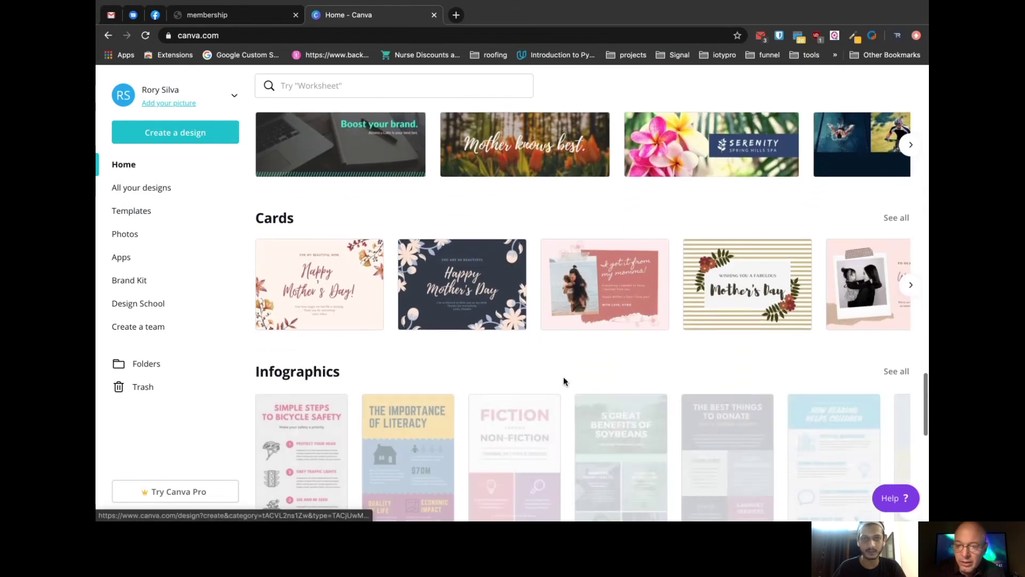
pyautogui.scroll(-5, 563, 376)
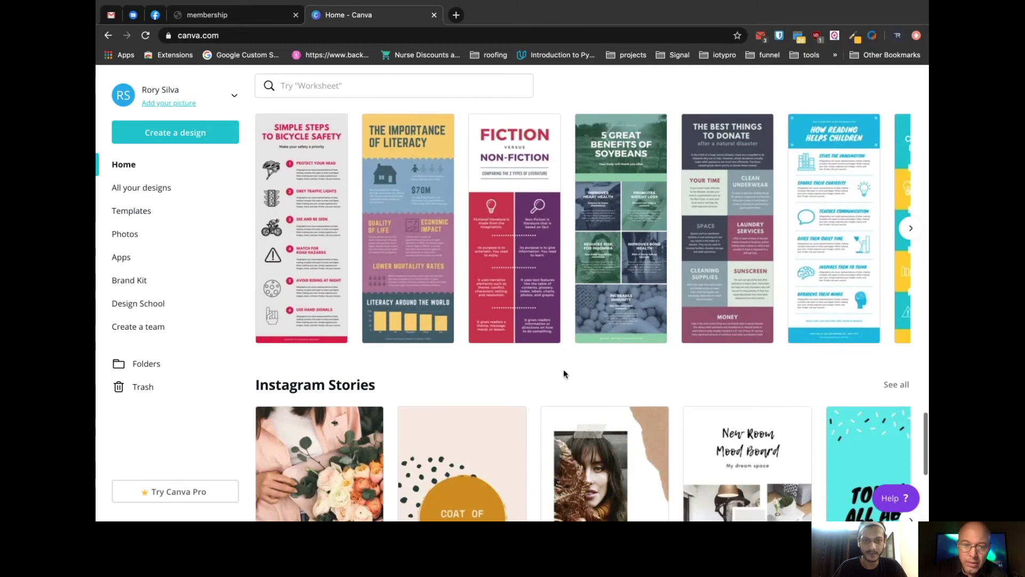
# Return to the membership site, recheck the FIRST 5 product's thumbnail and details, and save the product
pyautogui.click(257, 21)
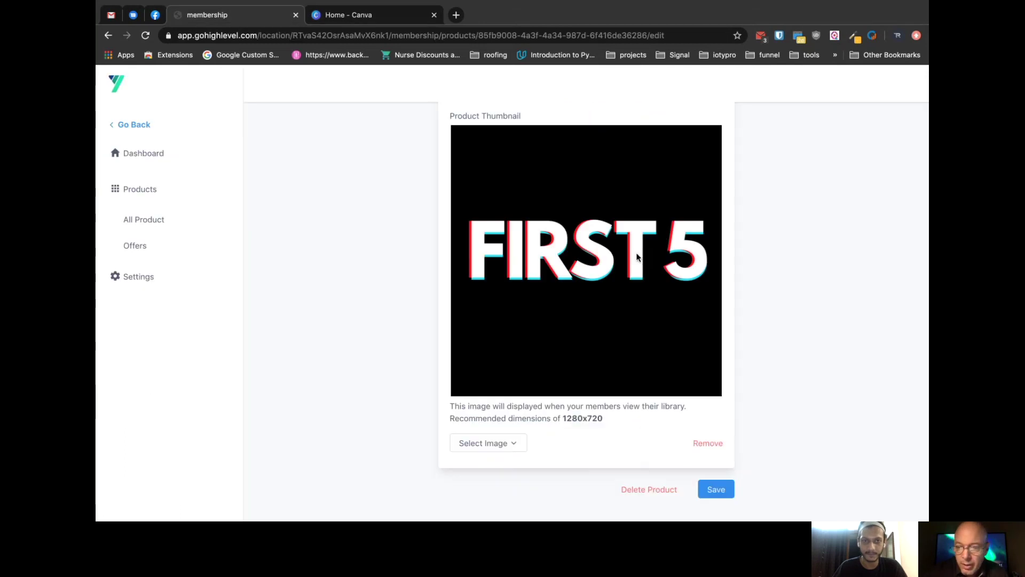
pyautogui.scroll(2, 588, 310)
pyautogui.scroll(-2, 583, 303)
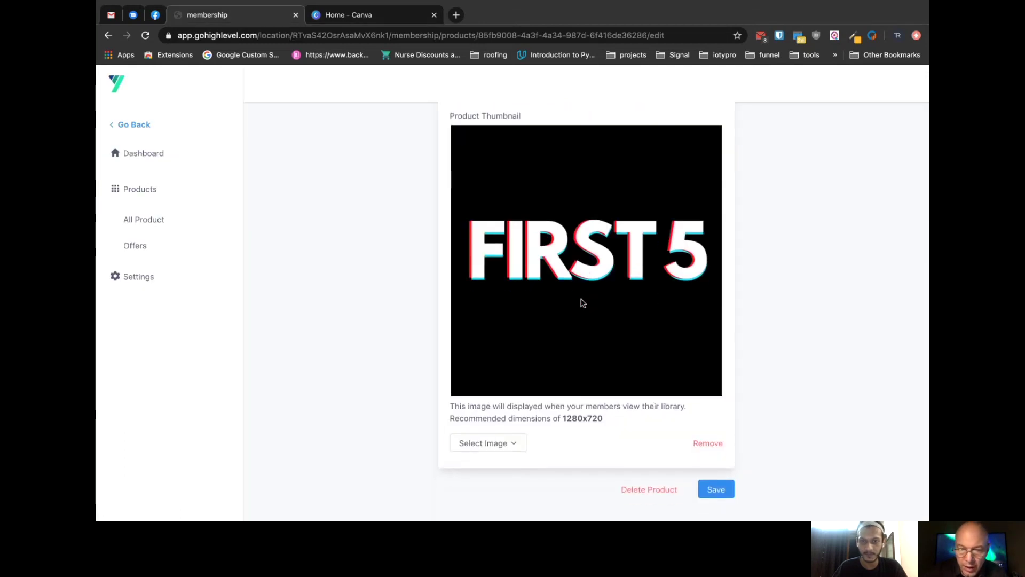
pyautogui.scroll(2, 586, 275)
pyautogui.scroll(-2, 587, 276)
pyautogui.scroll(5, 587, 277)
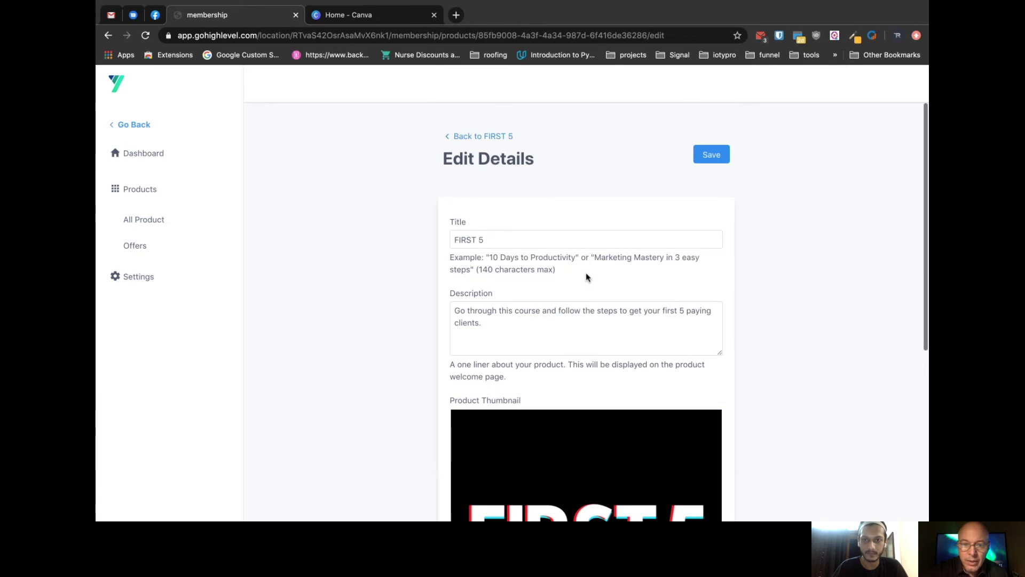
pyautogui.scroll(-5, 587, 276)
pyautogui.scroll(5, 587, 275)
pyautogui.click(710, 154)
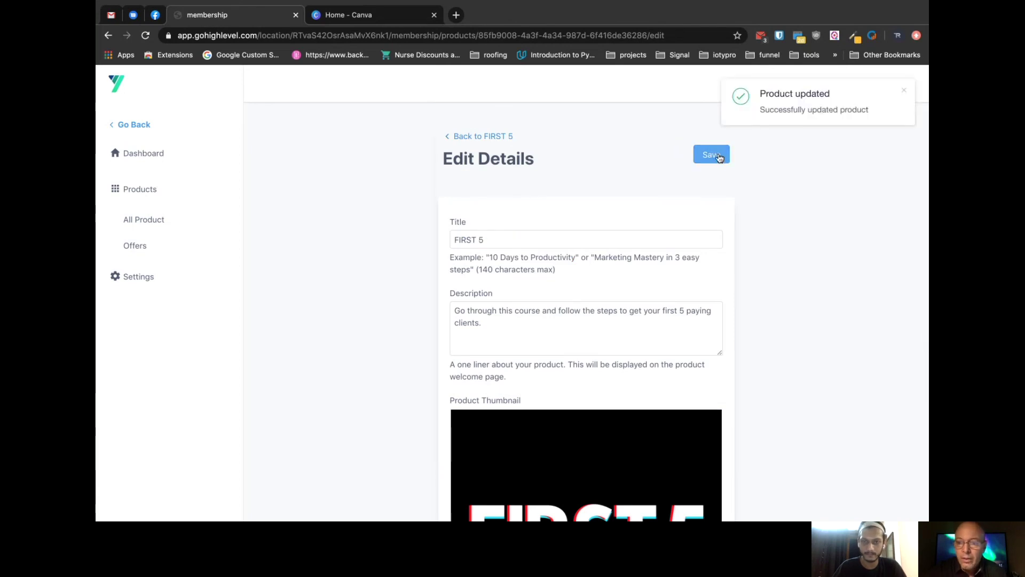
pyautogui.click(719, 159)
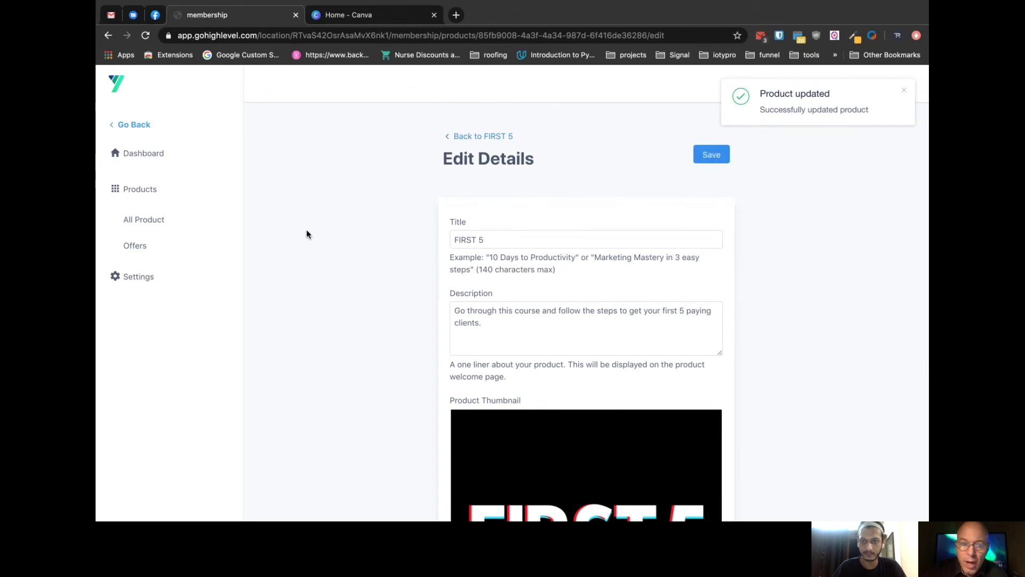
# Open the "Kill the Targeting Game on Facebook" lesson for editing and examine its video, visibility, thumbnail, post details and attached files
pyautogui.click(474, 140)
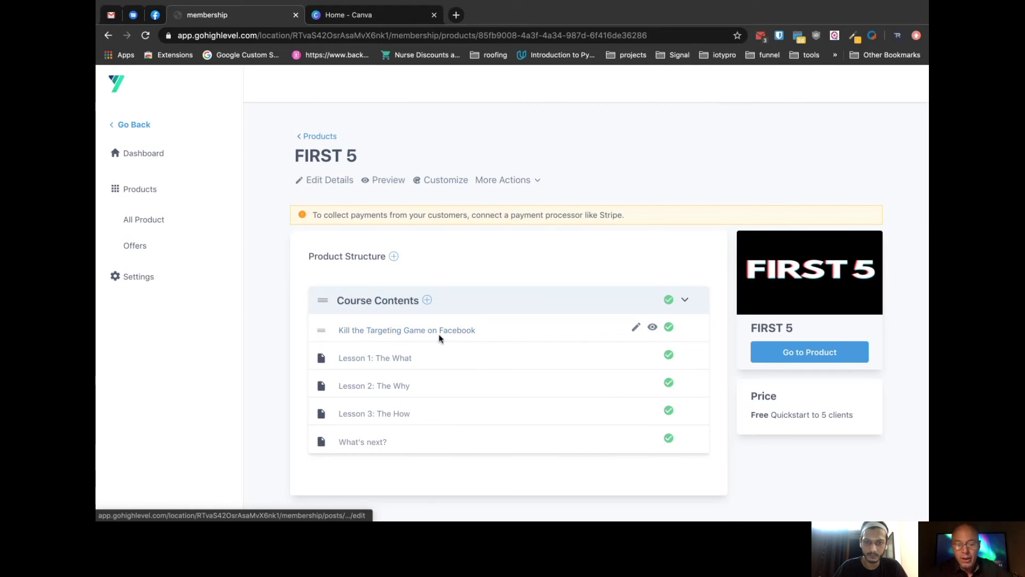
pyautogui.click(639, 330)
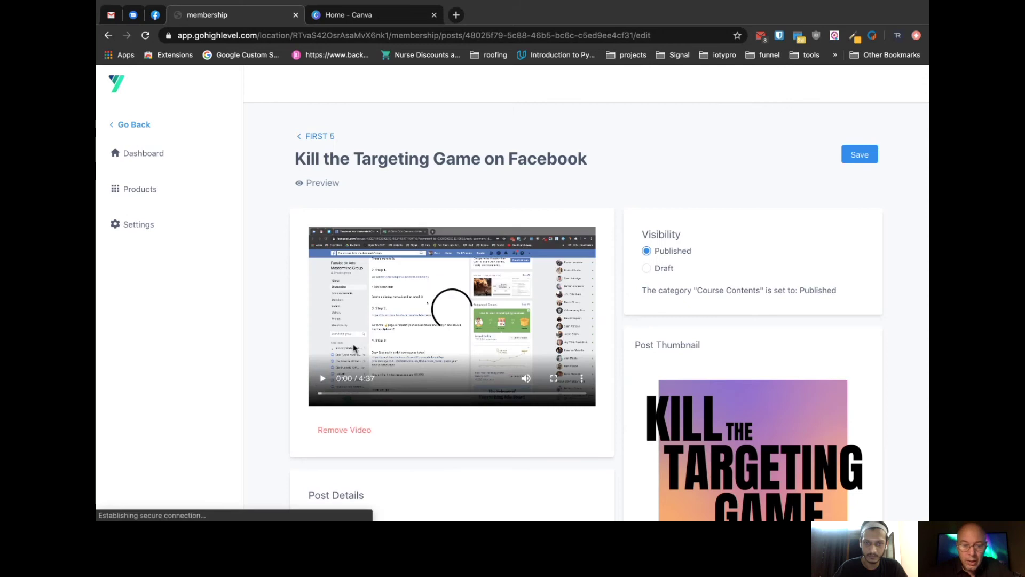
pyautogui.scroll(-3, 680, 257)
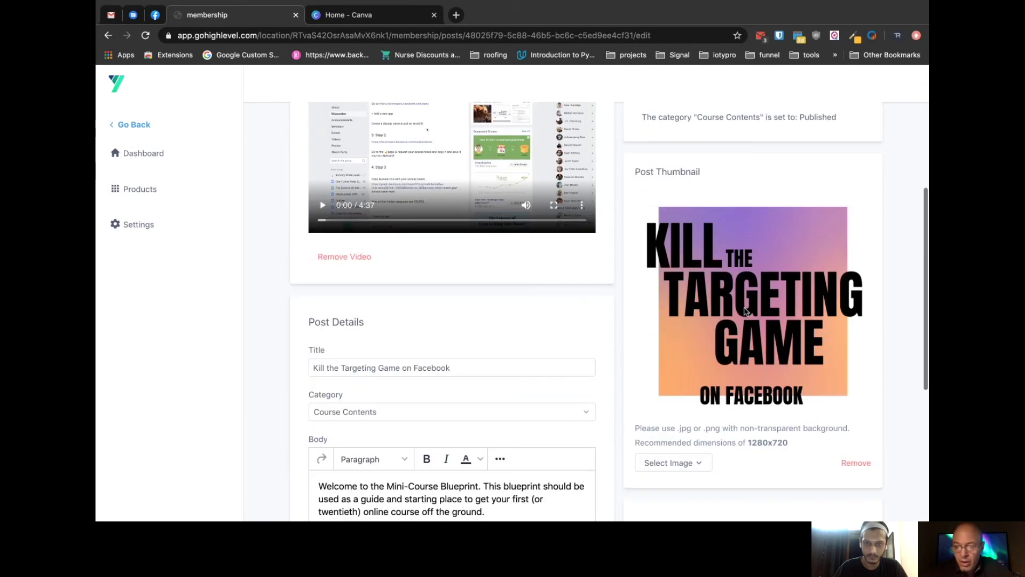
pyautogui.scroll(-3, 556, 360)
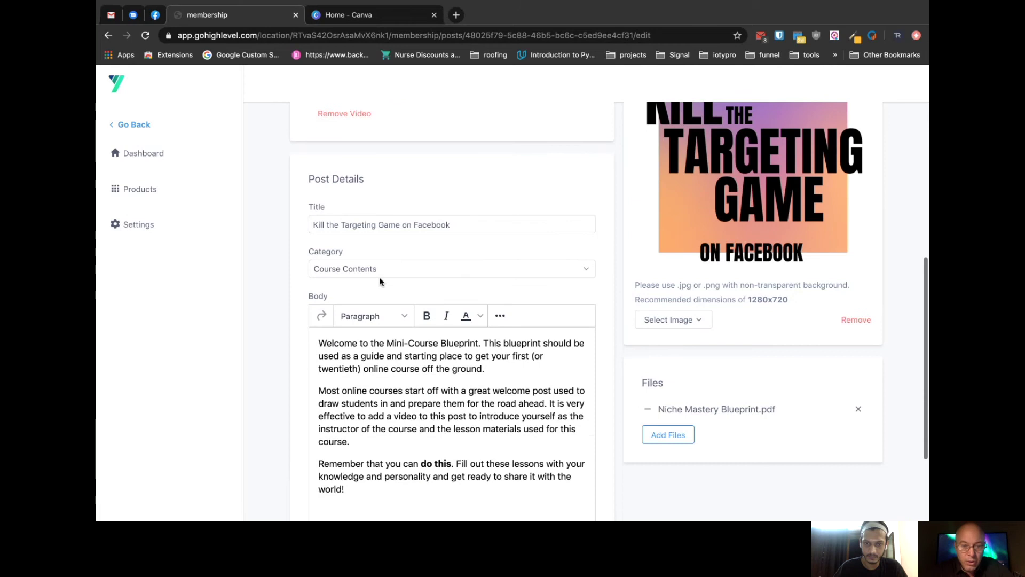
pyautogui.scroll(-1, 380, 289)
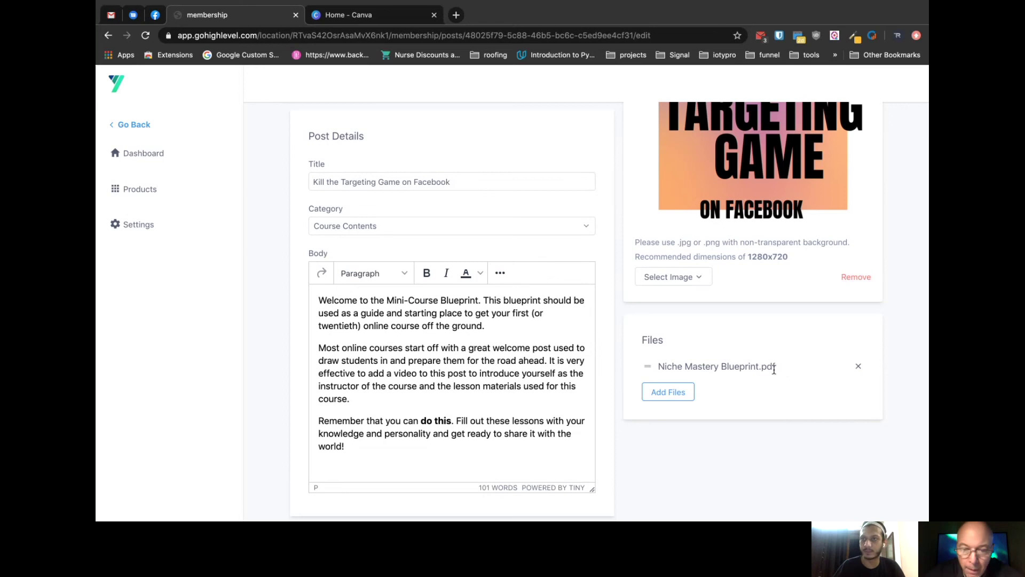
pyautogui.scroll(5, 597, 255)
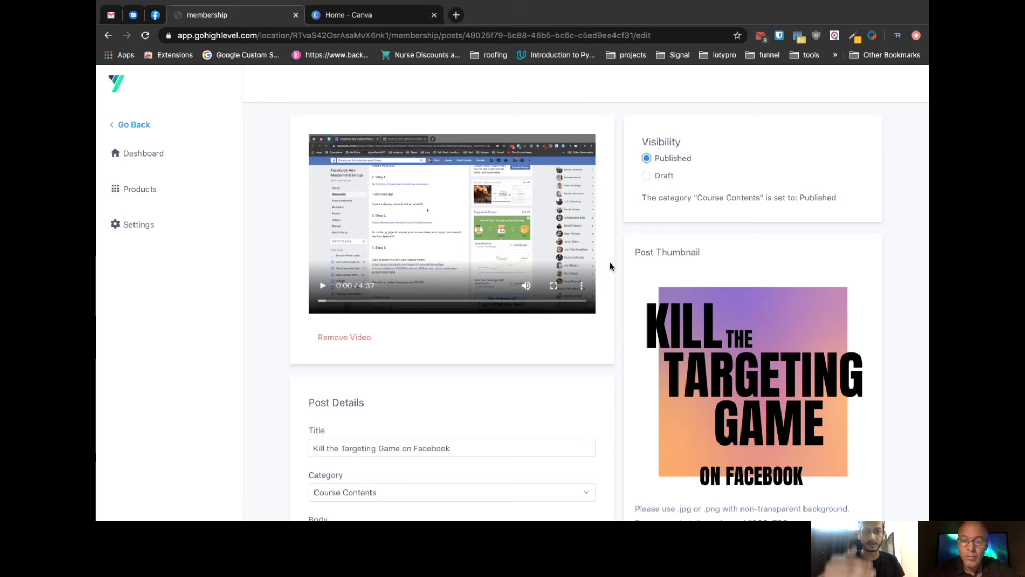
pyautogui.scroll(-4, 611, 266)
pyautogui.scroll(-3, 611, 266)
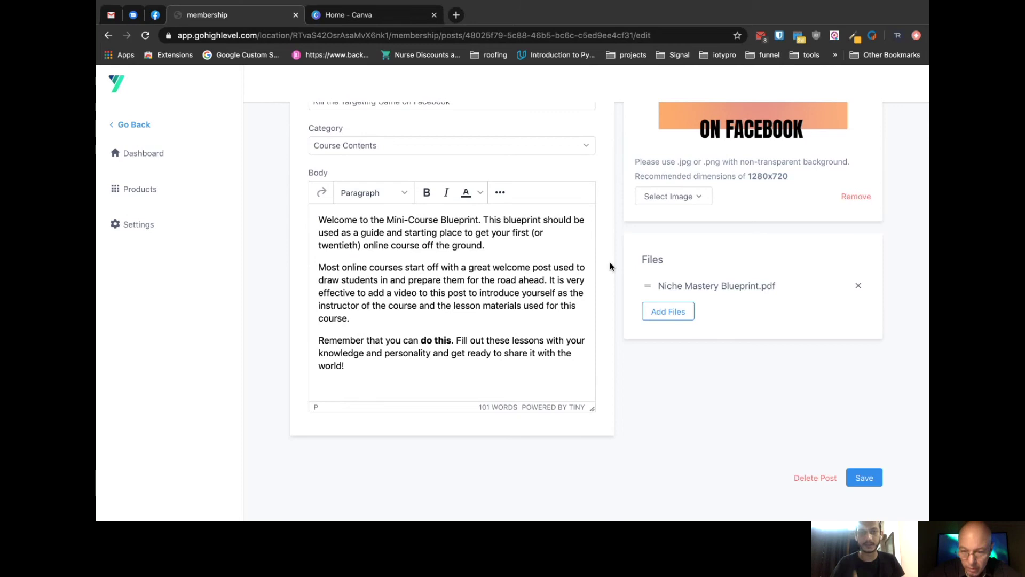
pyautogui.scroll(2, 612, 266)
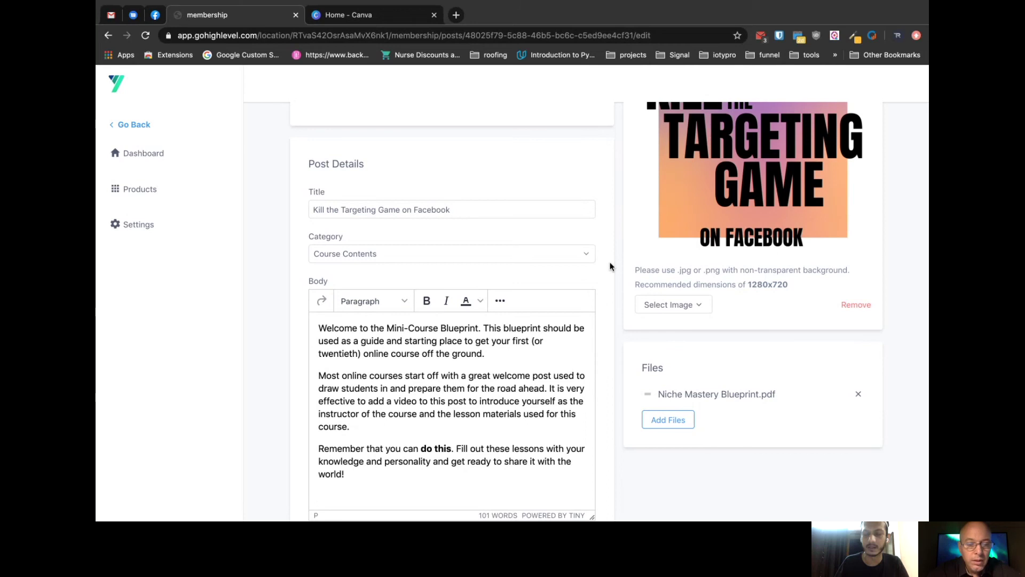
pyautogui.scroll(6, 612, 266)
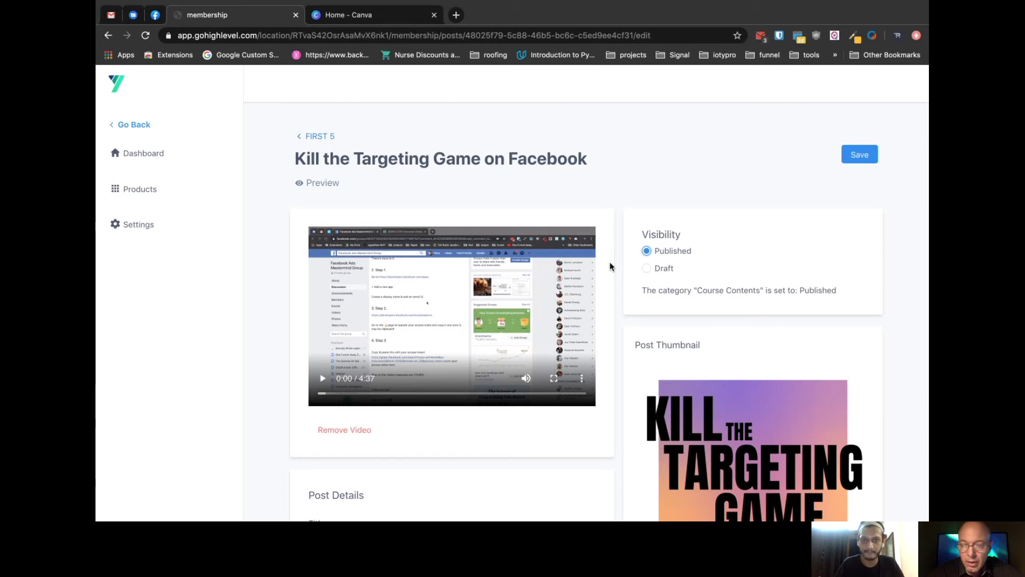
# Review the lesson post again from its video and Post Details to the body text and the attached Niche Mastery Blueprint.pdf
pyautogui.scroll(-1, 618, 270)
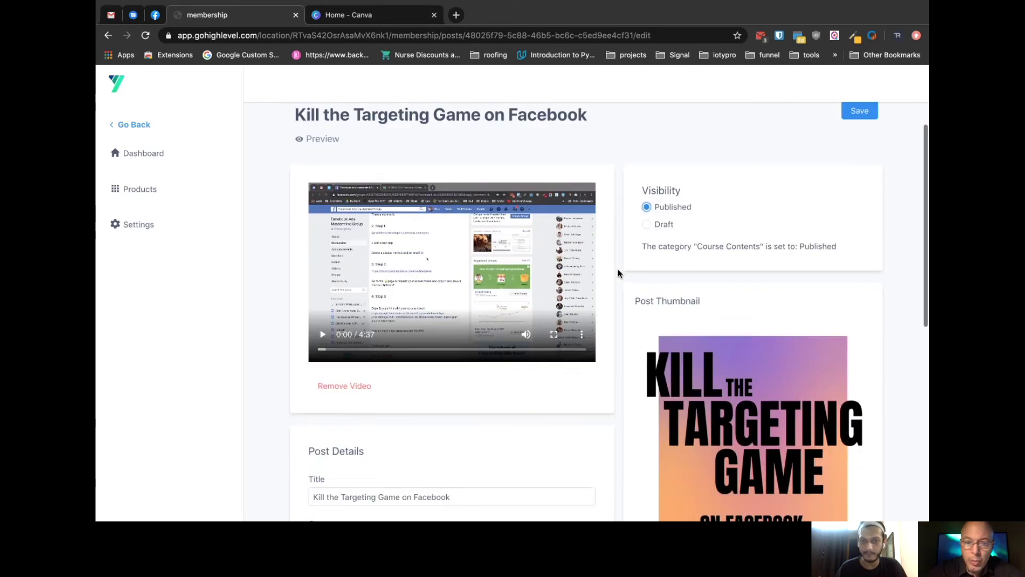
pyautogui.scroll(1, 618, 270)
pyautogui.scroll(-7, 617, 272)
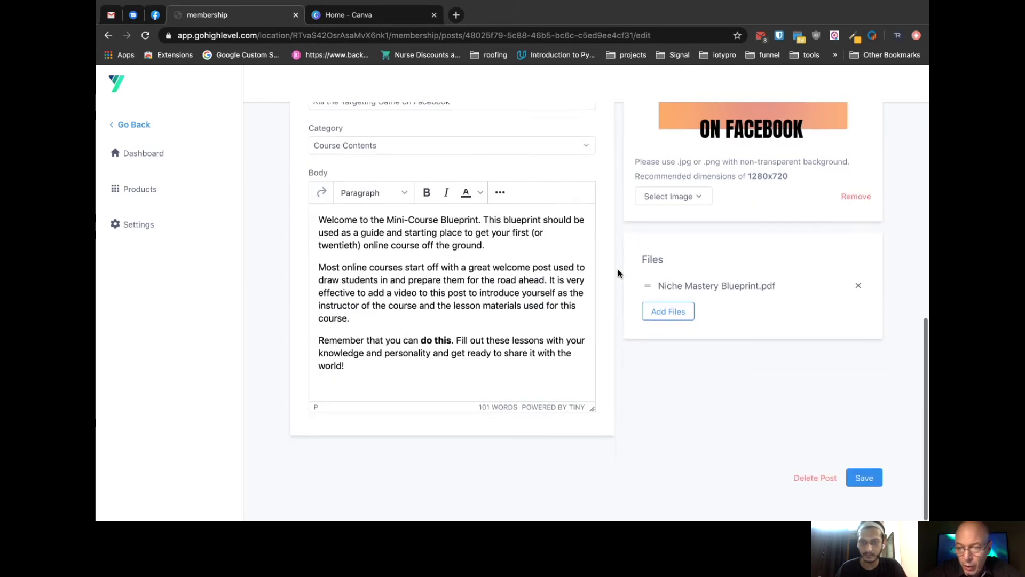
pyautogui.scroll(5, 617, 268)
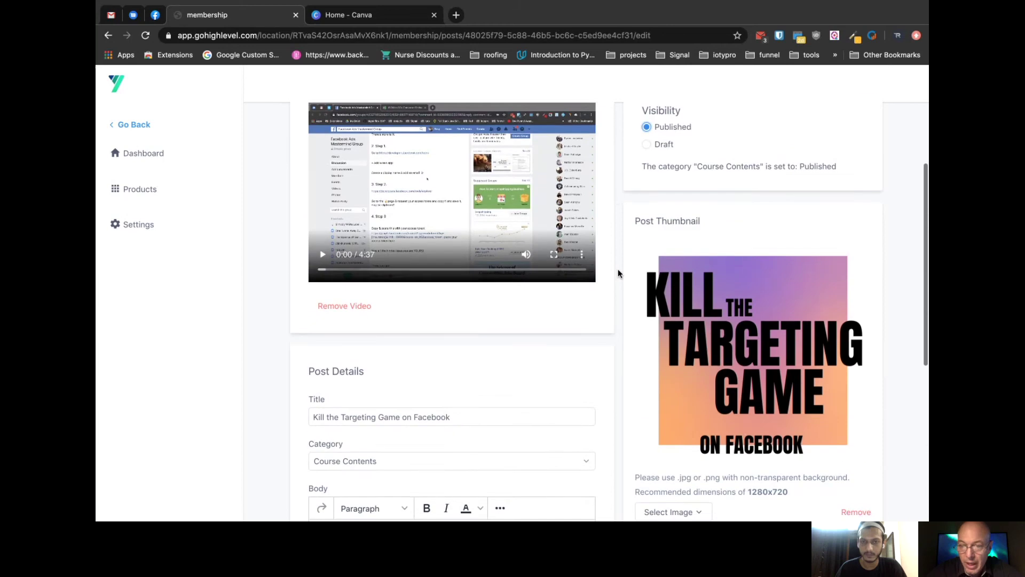
pyautogui.scroll(-6, 618, 268)
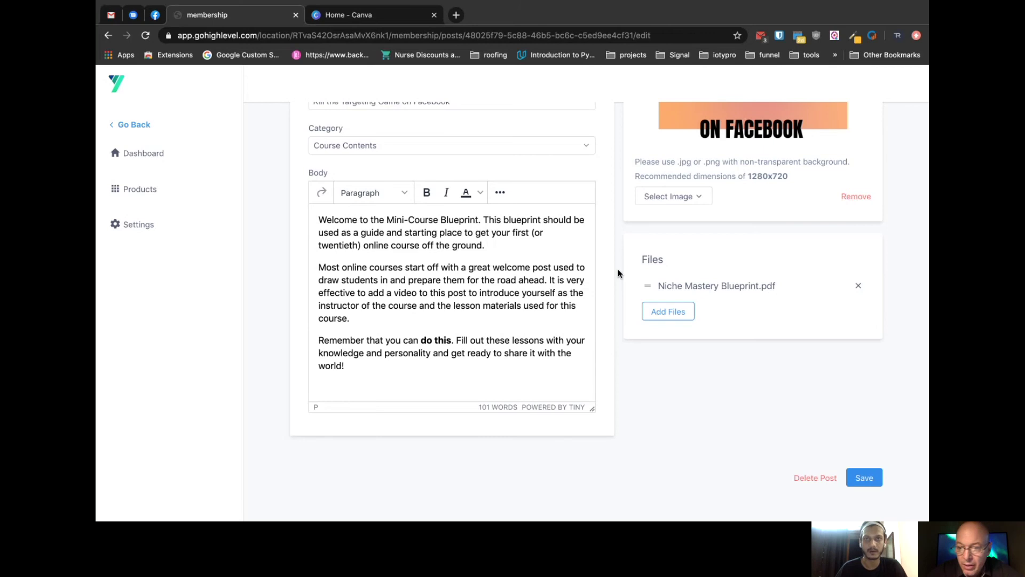
pyautogui.scroll(8, 620, 245)
pyautogui.scroll(-4, 620, 245)
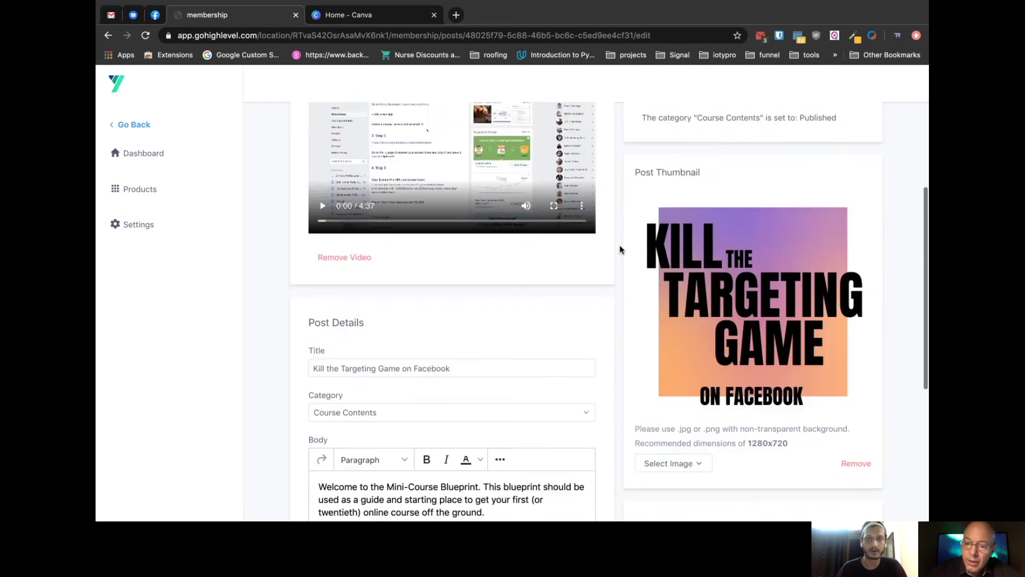
pyautogui.scroll(4, 553, 179)
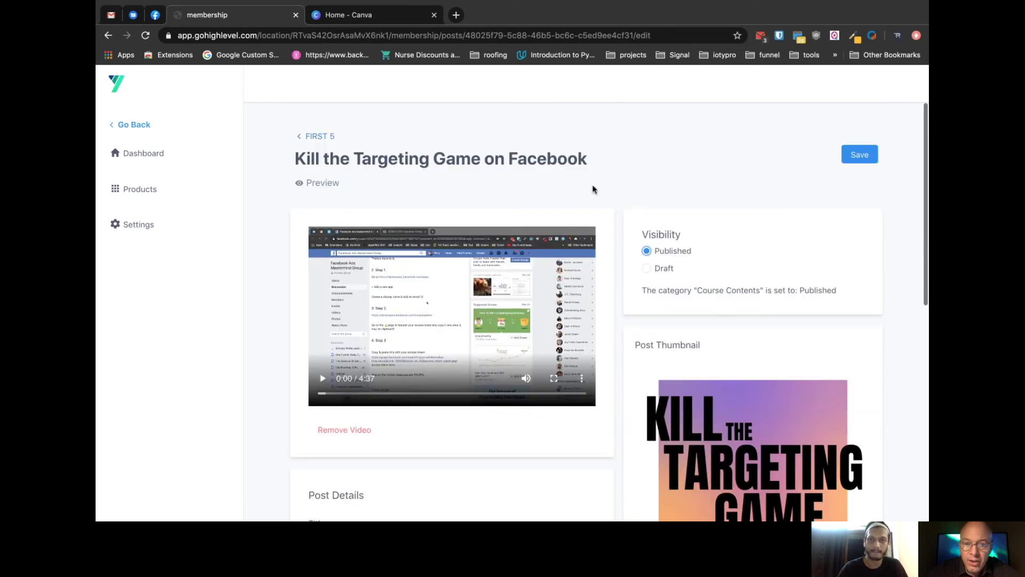
pyautogui.scroll(-8, 615, 227)
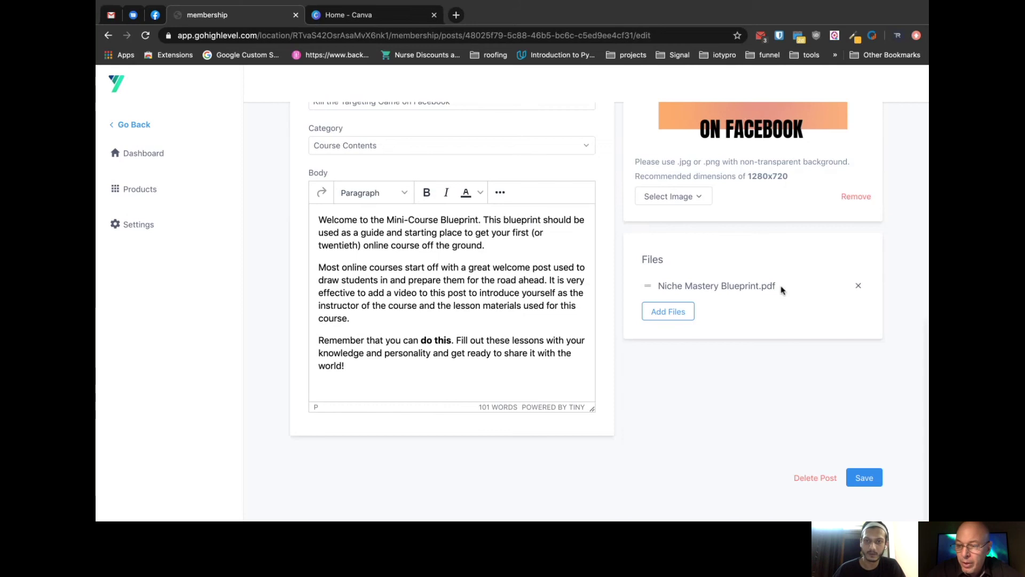
pyautogui.moveTo(776, 287); pyautogui.dragTo(653, 287)
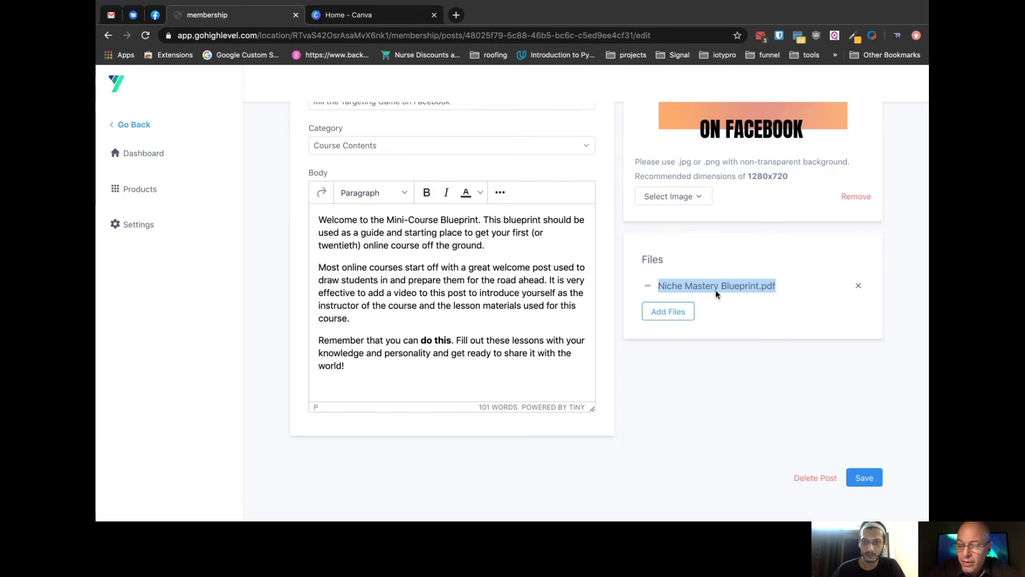
pyautogui.scroll(8, 393, 252)
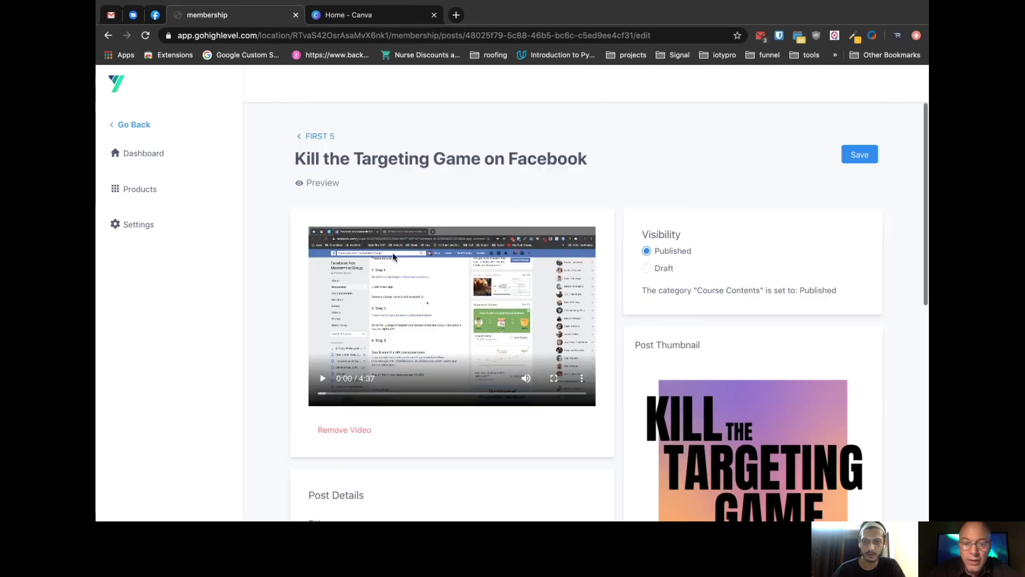
# Save the "Kill the Targeting Game on Facebook" post and return to the FIRST 5 product structure
pyautogui.scroll(-8, 414, 294)
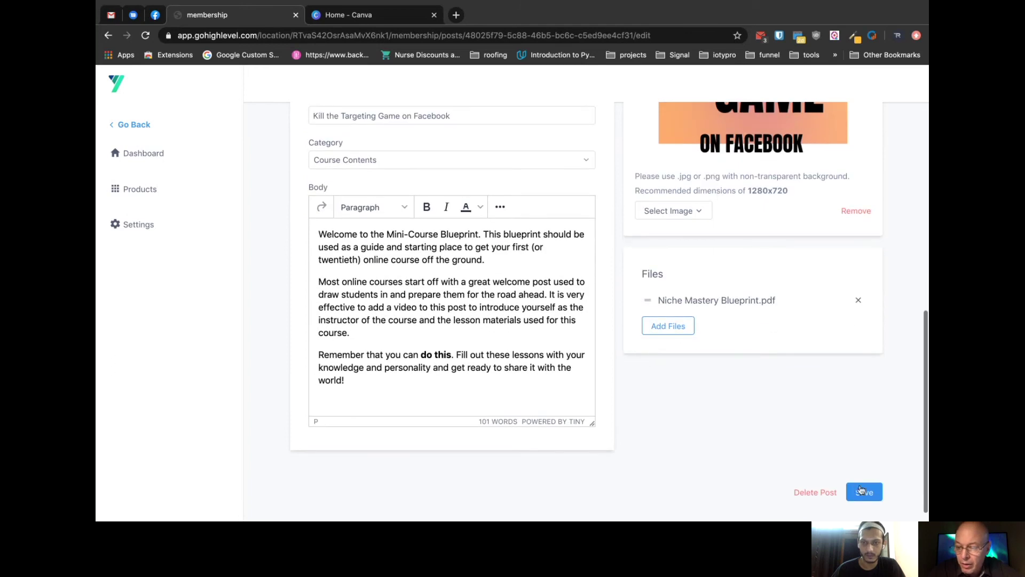
pyautogui.click(862, 491)
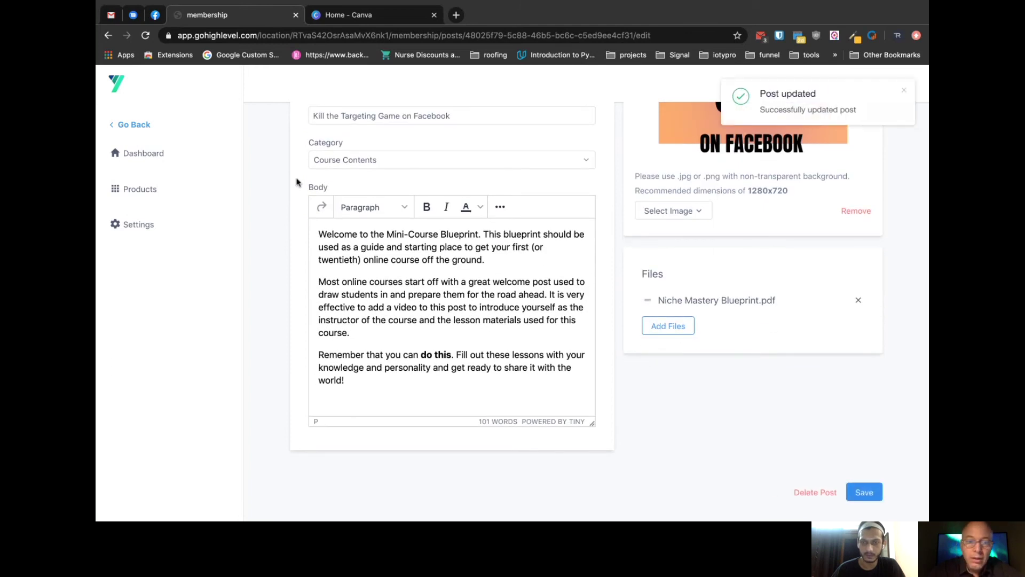
pyautogui.scroll(8, 297, 182)
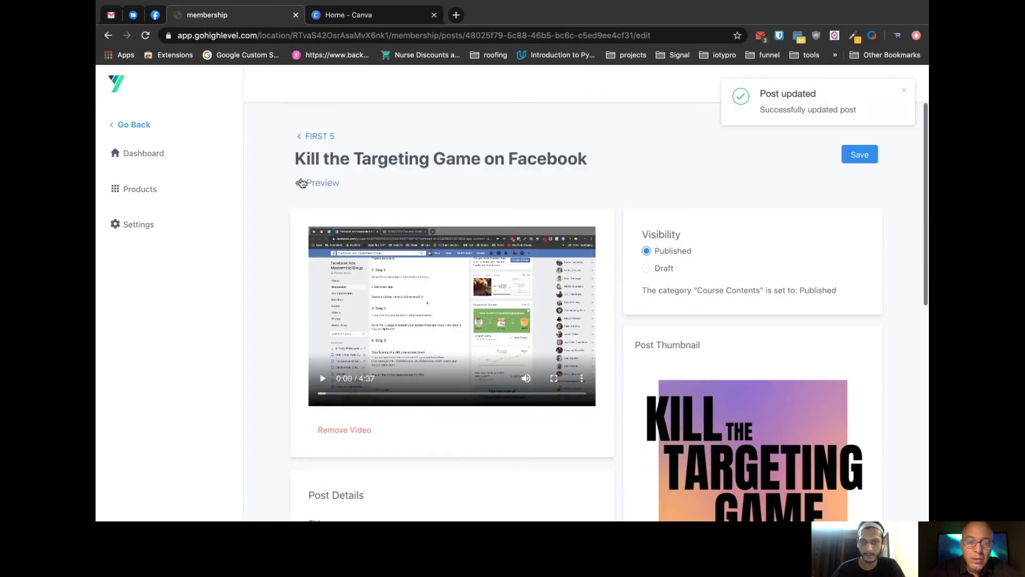
pyautogui.click(317, 137)
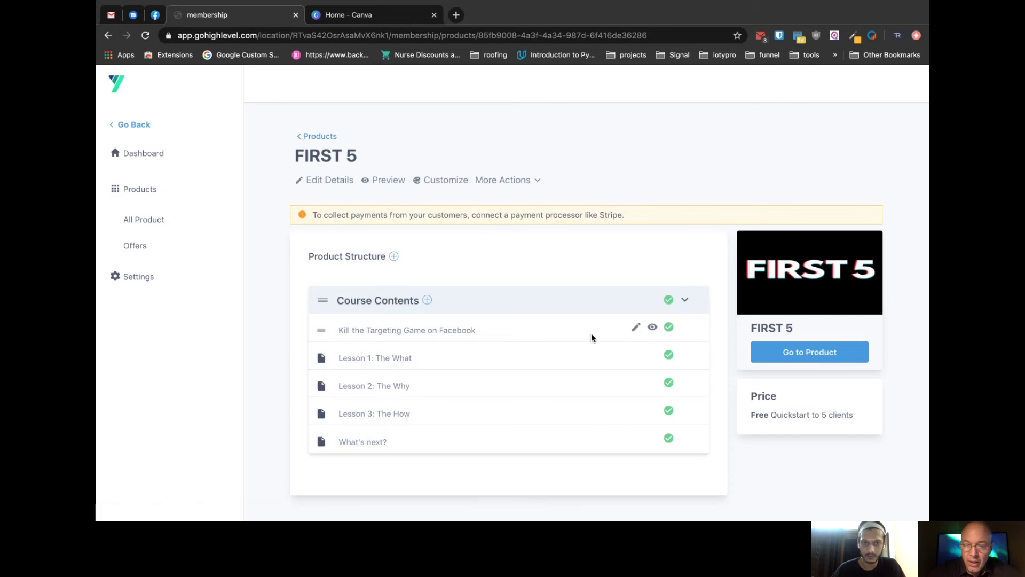
# Preview the "Kill the Targeting Game on Facebook" lesson as a member and examine its lesson list, description, downloads and completion option
pyautogui.click(654, 328)
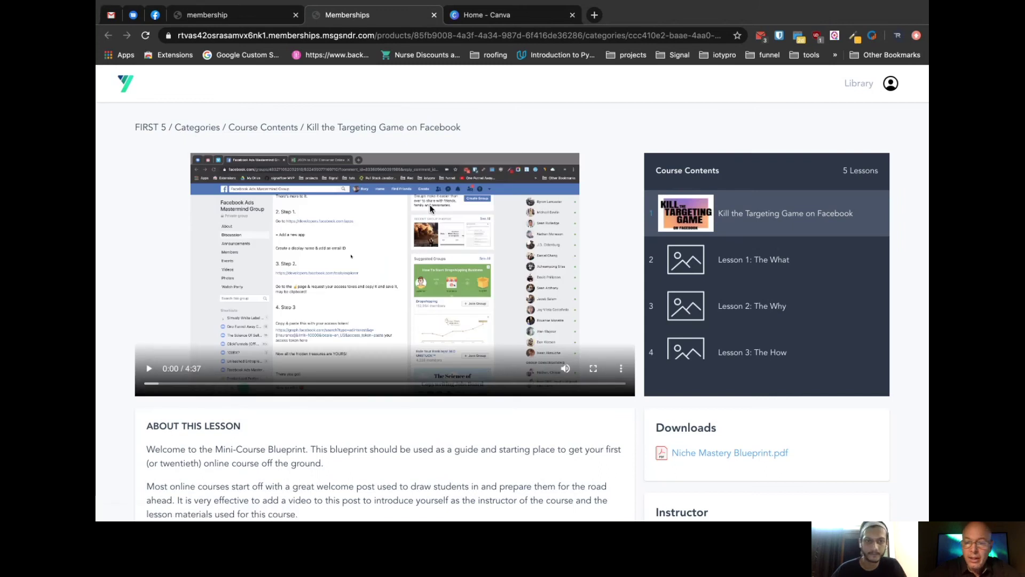
pyautogui.scroll(-3, 377, 315)
pyautogui.scroll(3, 375, 315)
pyautogui.scroll(-1, 694, 305)
pyautogui.scroll(-2, 777, 300)
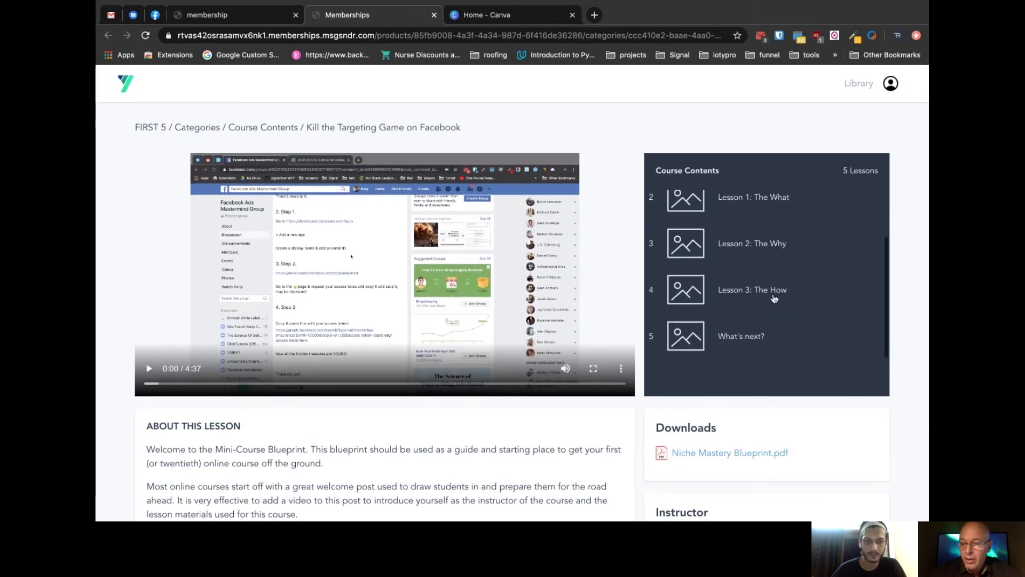
pyautogui.scroll(2, 774, 299)
pyautogui.scroll(-2, 775, 299)
pyautogui.scroll(1, 774, 299)
pyautogui.scroll(-1, 774, 299)
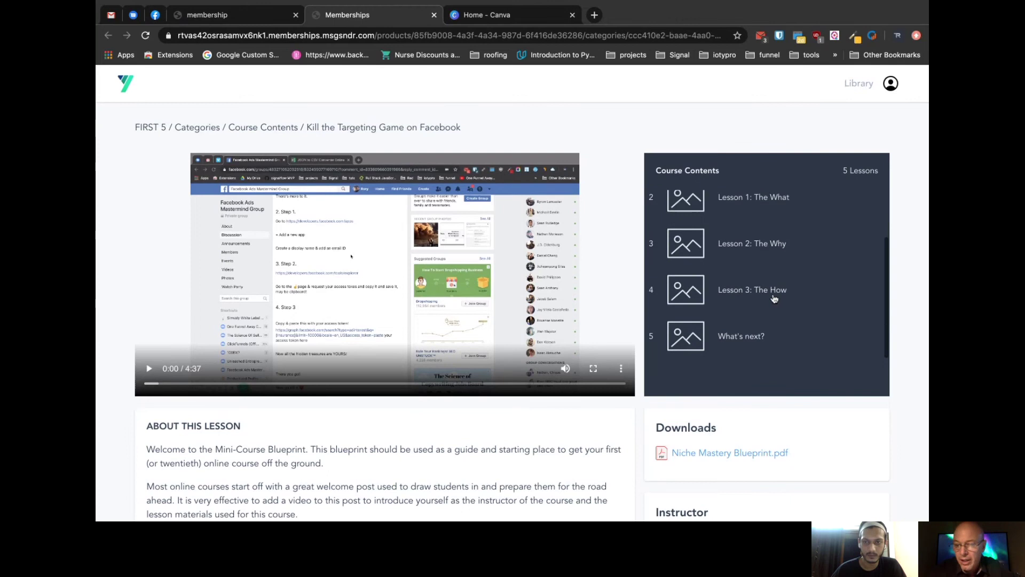
pyautogui.scroll(-2, 774, 299)
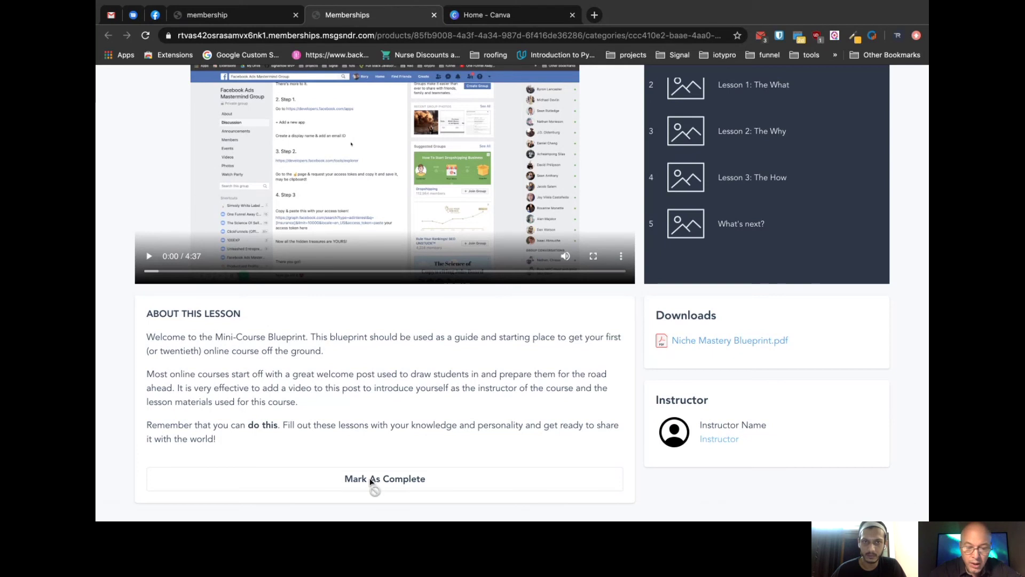
pyautogui.scroll(3, 453, 414)
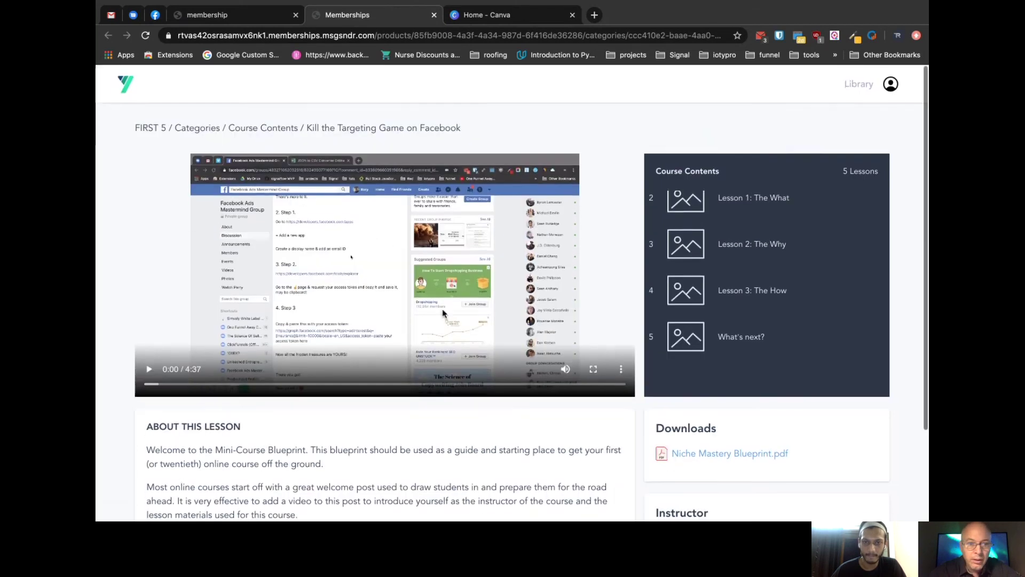
# Go from the lesson preview to the FIRST 5 course landing page and look through its contents and progress section
pyautogui.click(155, 131)
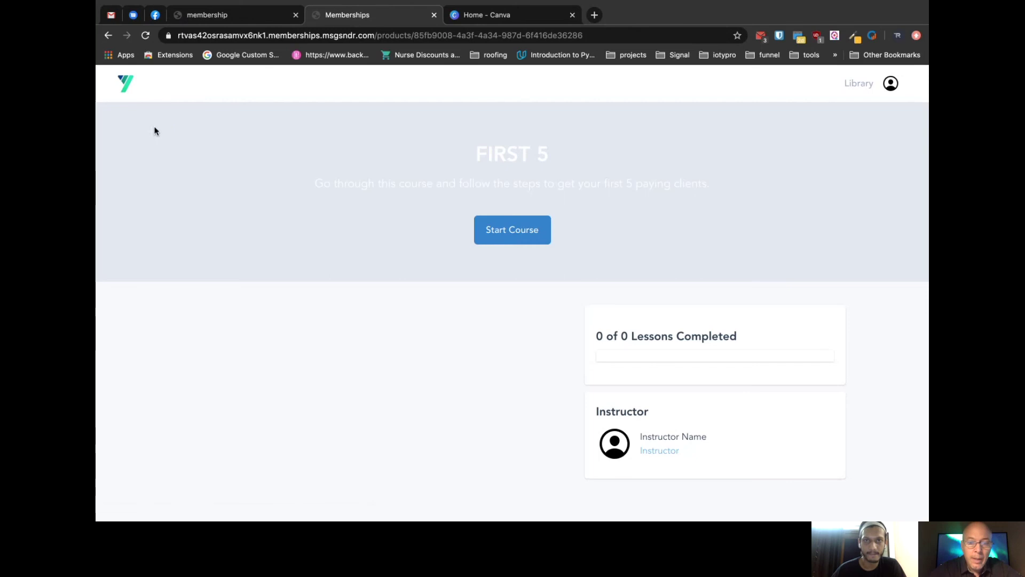
pyautogui.scroll(-4, 367, 213)
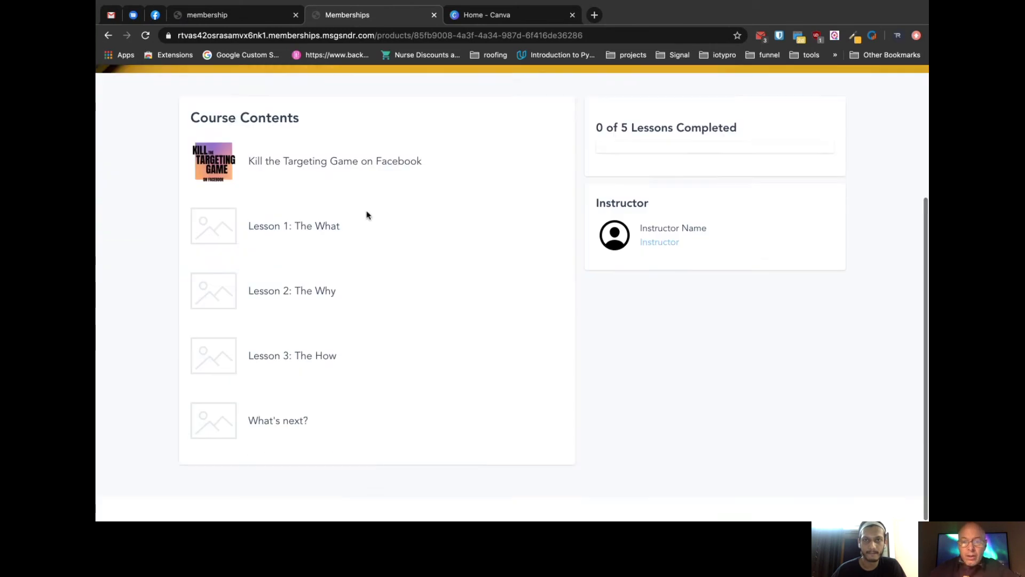
pyautogui.scroll(5, 366, 213)
pyautogui.scroll(-1, 304, 165)
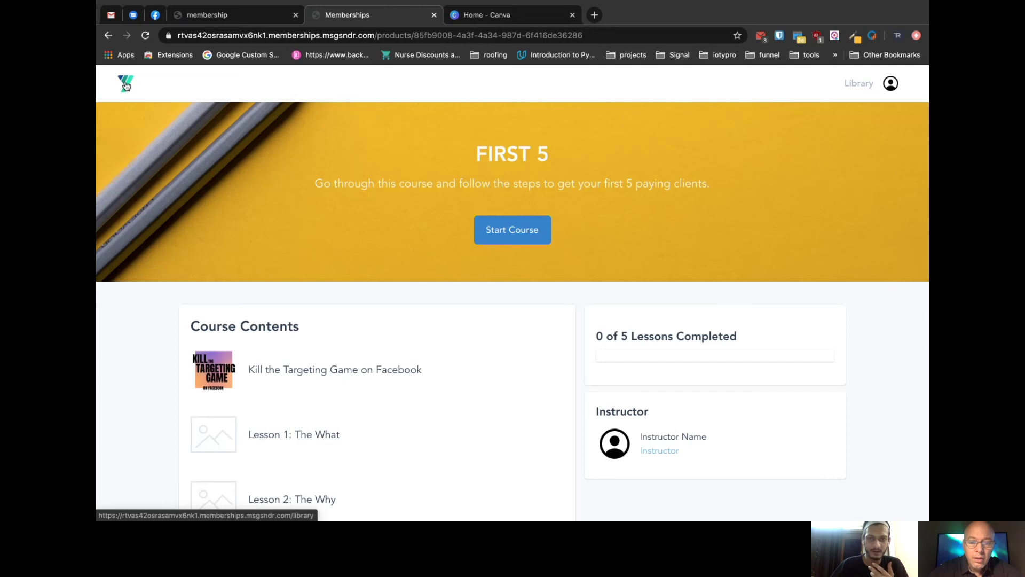
# Visit the member library, view the FIRST 5 product from there and review its banner and listed lessons
pyautogui.click(126, 87)
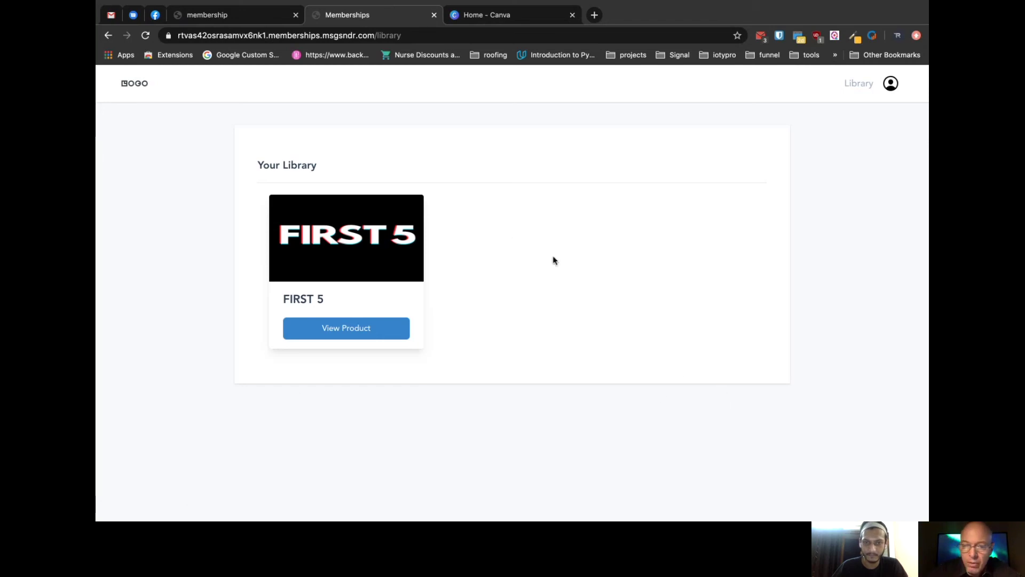
pyautogui.click(345, 329)
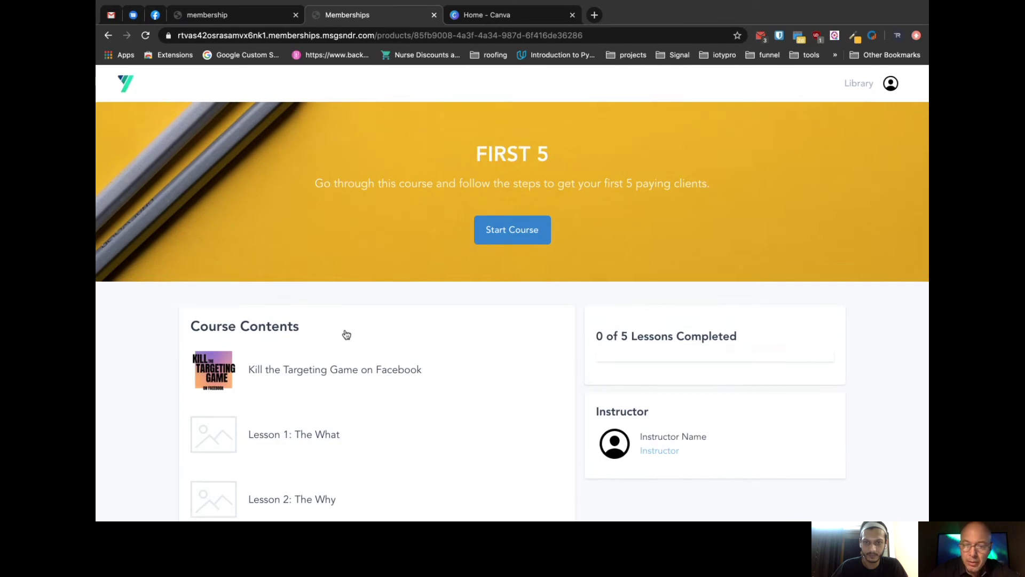
pyautogui.scroll(-3, 346, 334)
pyautogui.scroll(-2, 298, 367)
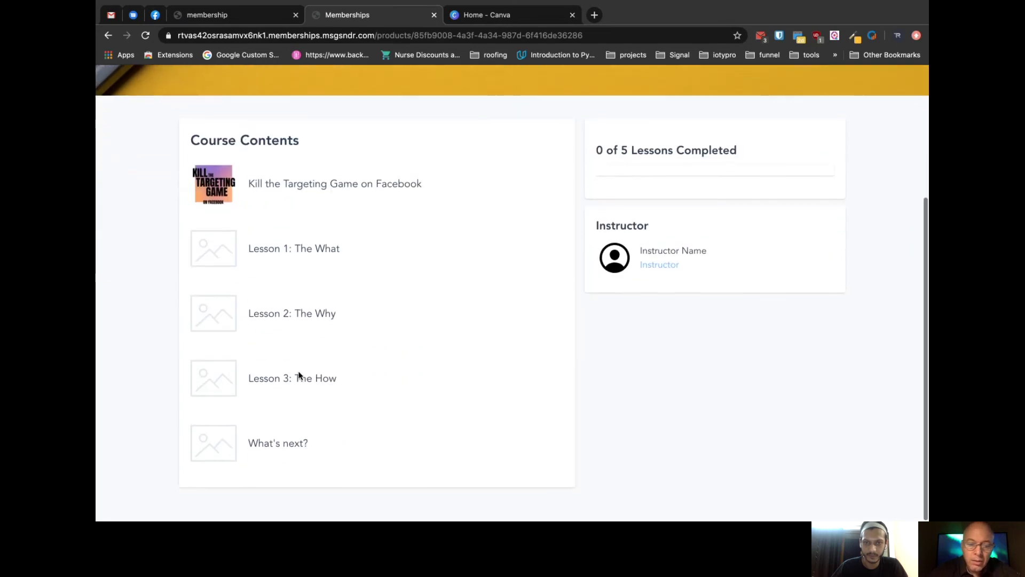
pyautogui.scroll(4, 285, 275)
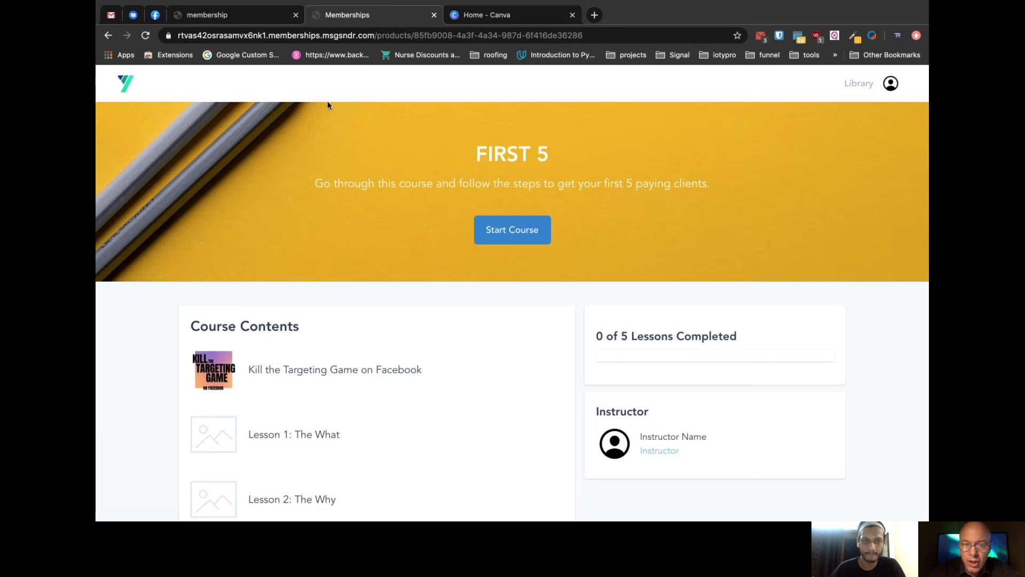
pyautogui.scroll(-3, 367, 390)
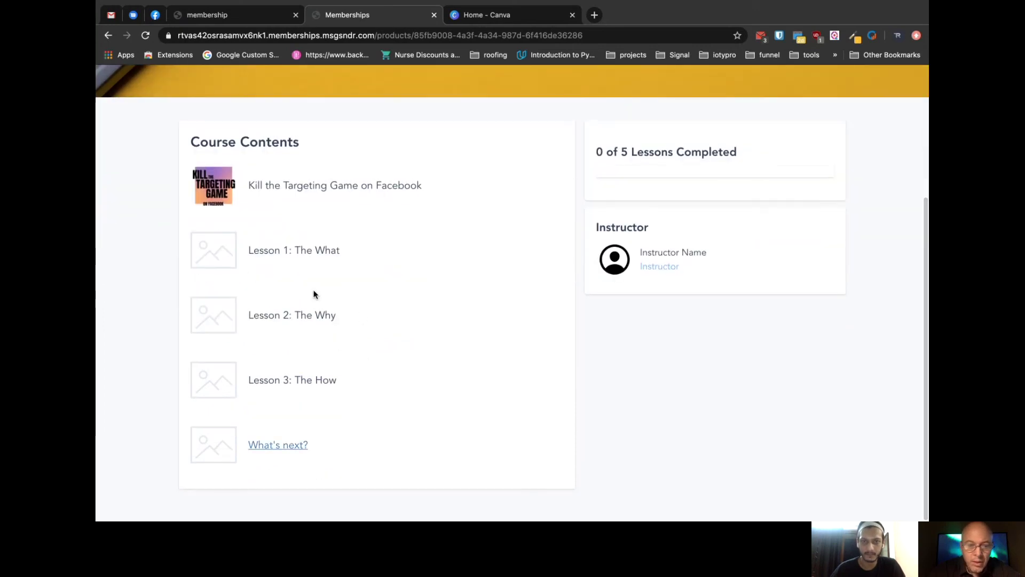
pyautogui.scroll(3, 497, 271)
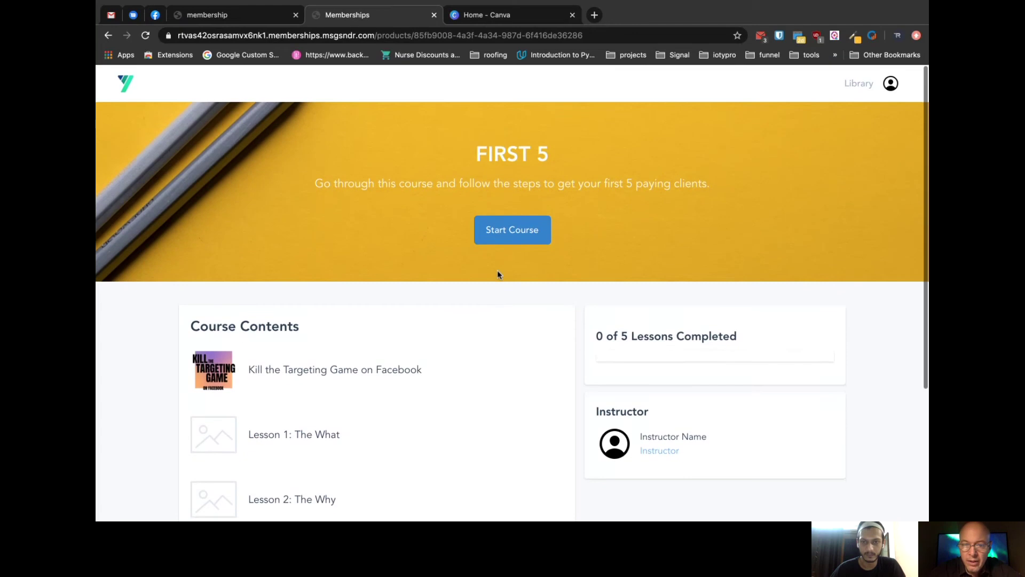
# Start the FIRST 5 course, pause the first lesson's video and look over the lesson page
pyautogui.click(517, 225)
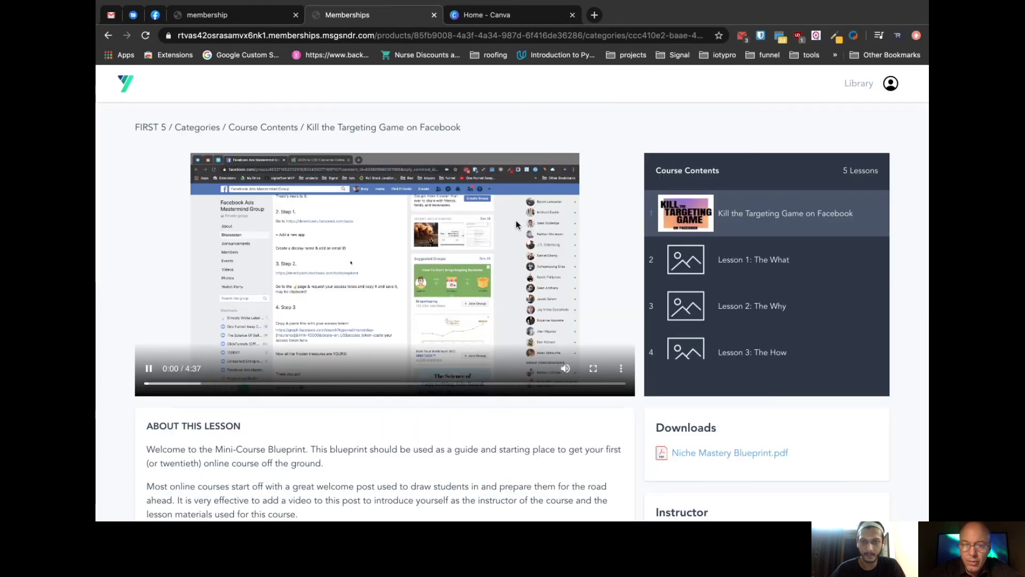
pyautogui.click(150, 368)
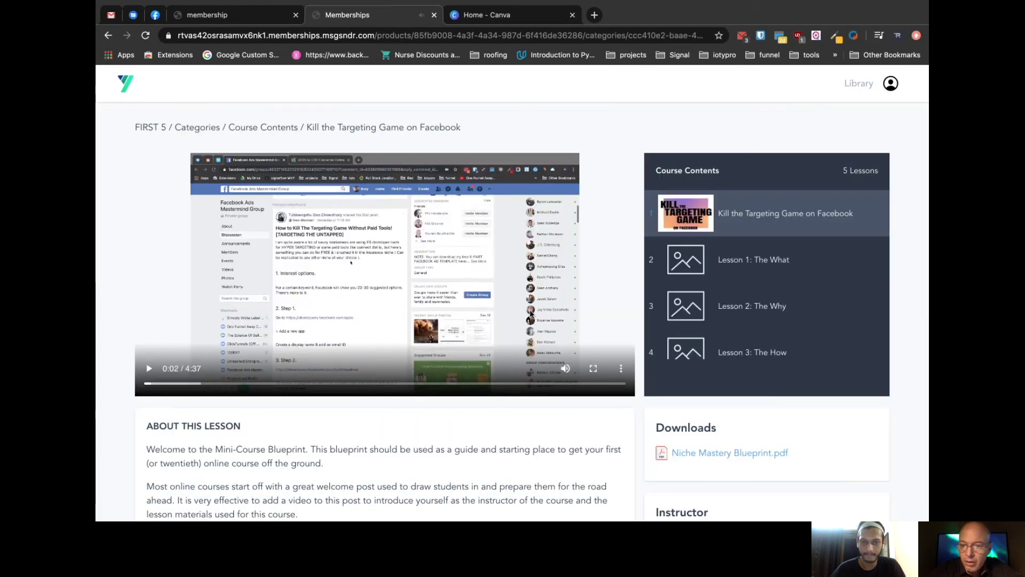
pyautogui.scroll(-2, 544, 324)
pyautogui.scroll(3, 545, 326)
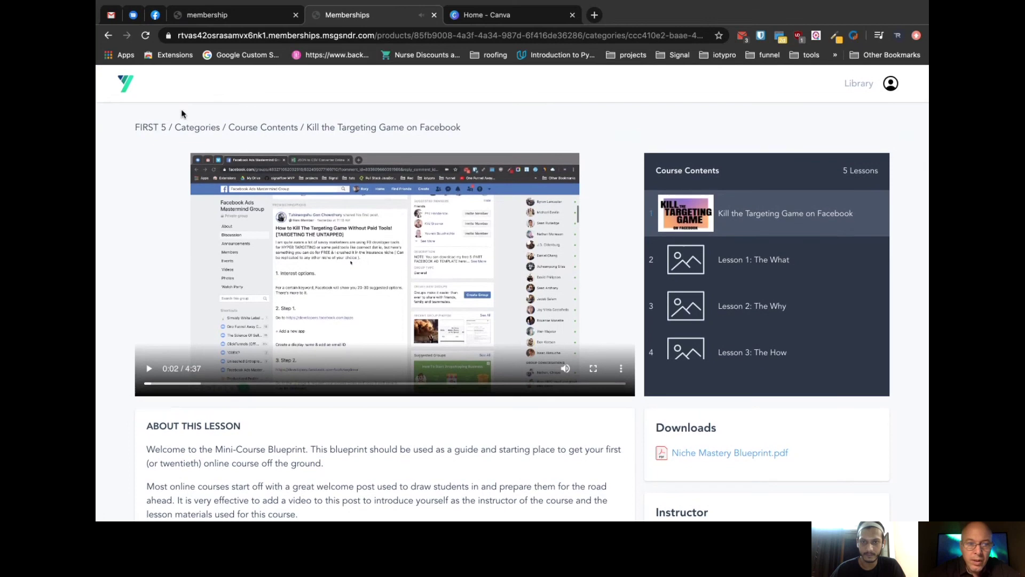
# Return to the membership admin site and open the checkout page of the "Quickstart to 5 clients" offer to review its layout
pyautogui.click(250, 17)
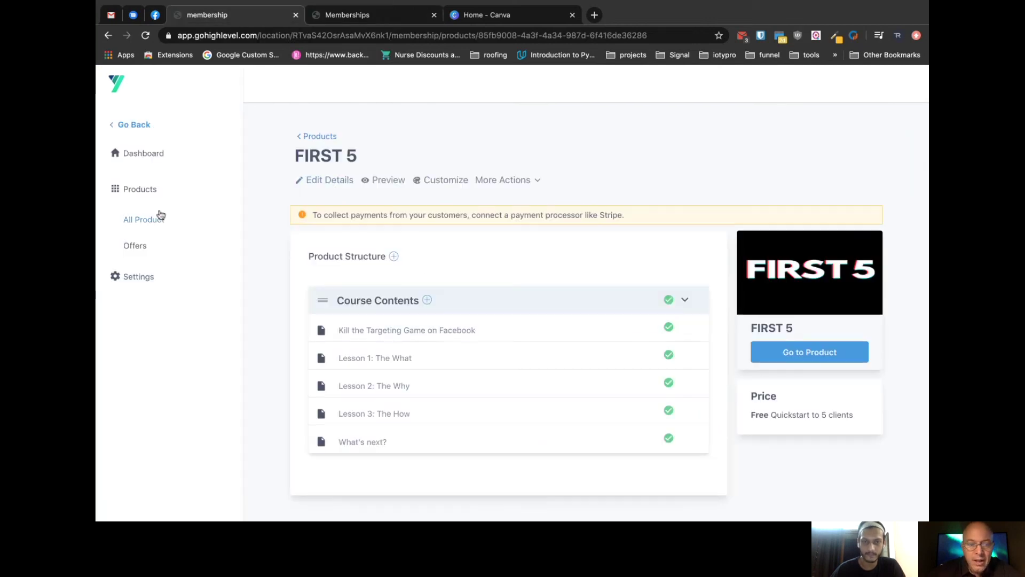
pyautogui.click(136, 245)
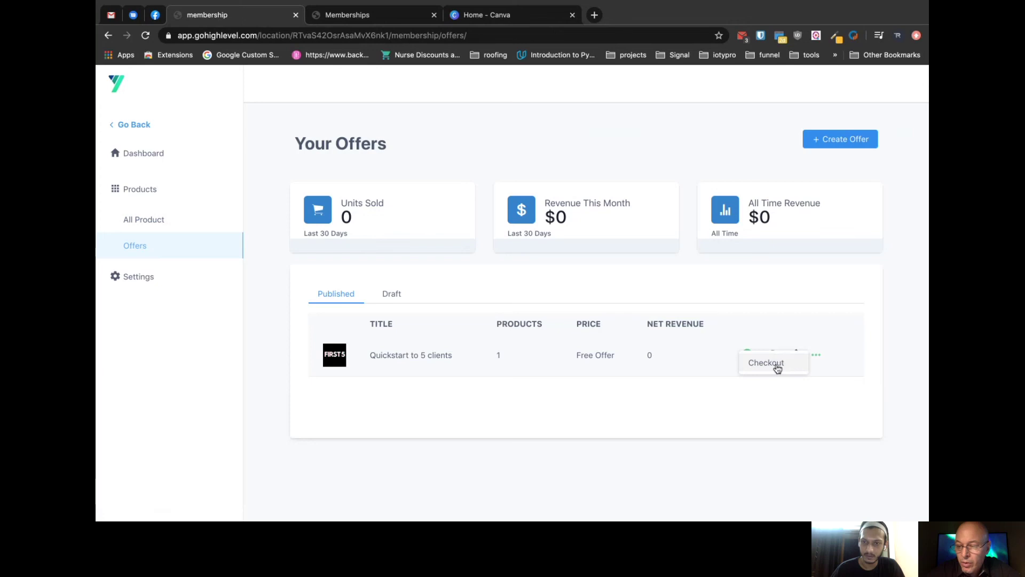
pyautogui.click(777, 366)
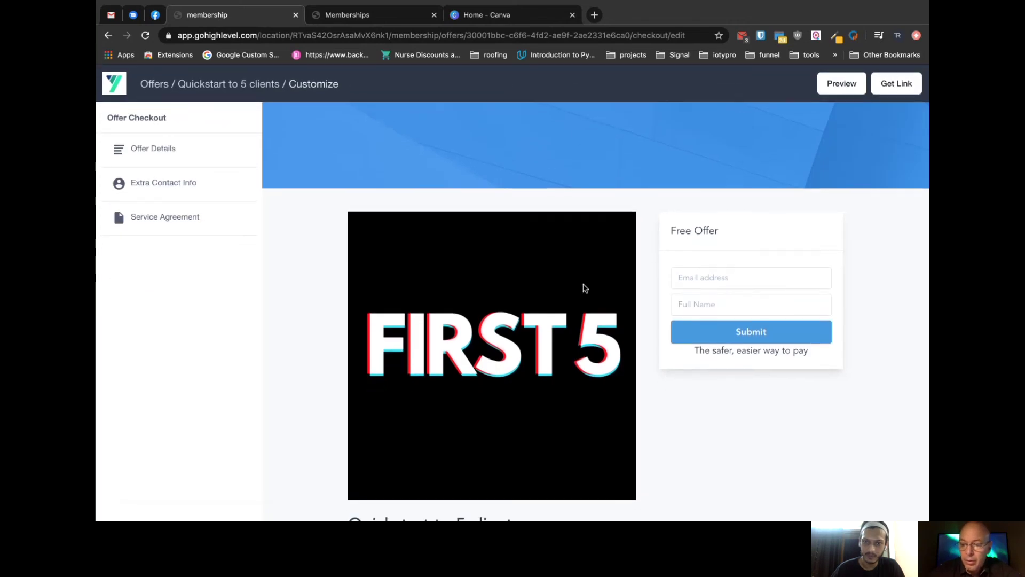
pyautogui.scroll(-1, 648, 348)
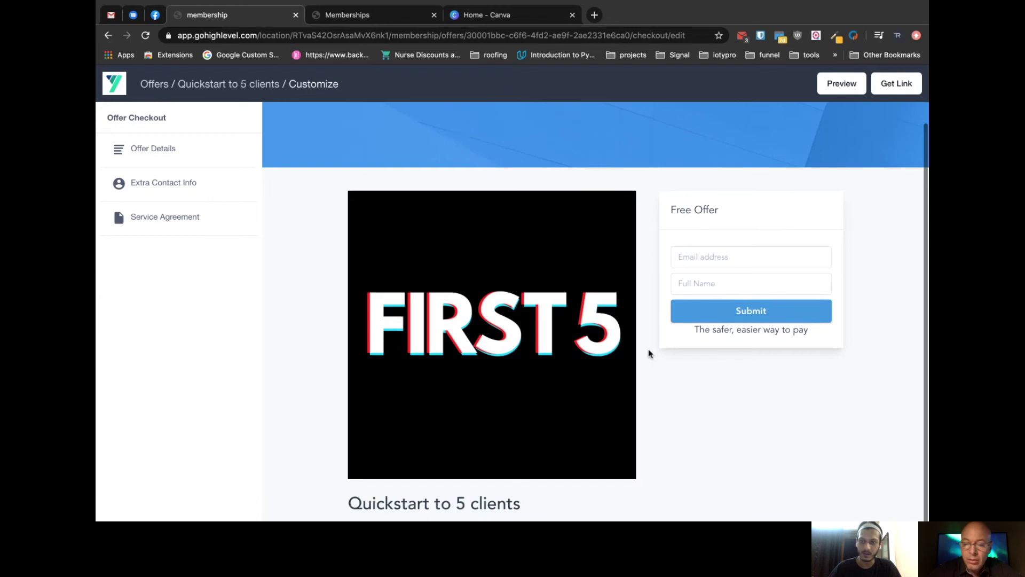
pyautogui.scroll(1, 649, 353)
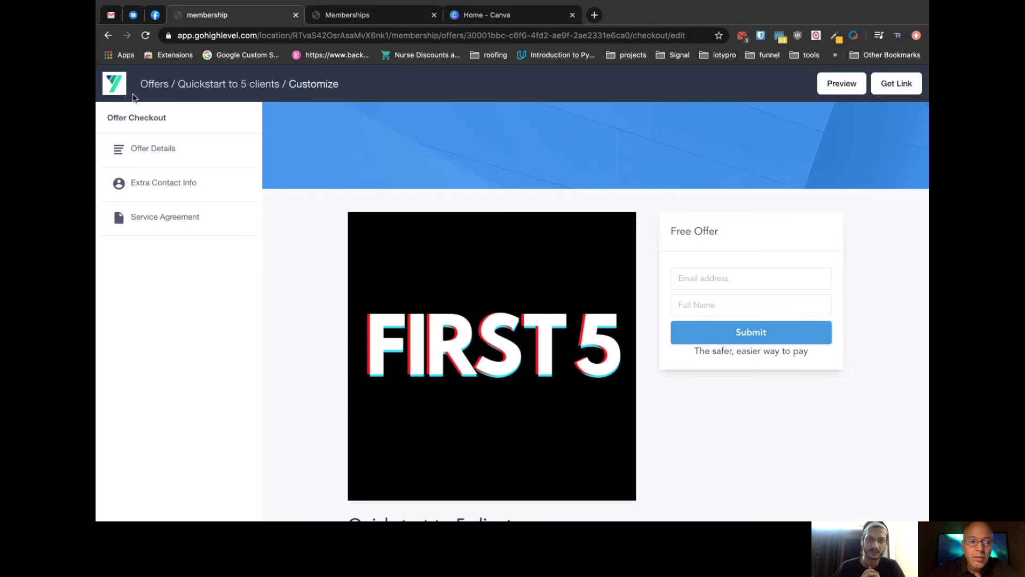
# Create a product from the Marathon Course template, keeping the name Marathon Course, and look through its categories and lessons
pyautogui.click(154, 84)
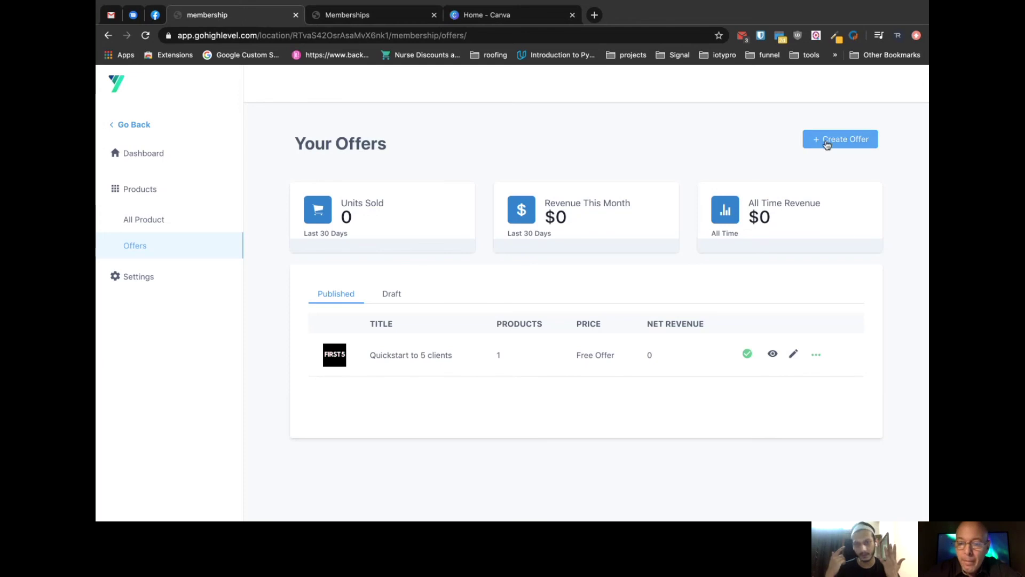
pyautogui.click(146, 218)
pyautogui.click(836, 138)
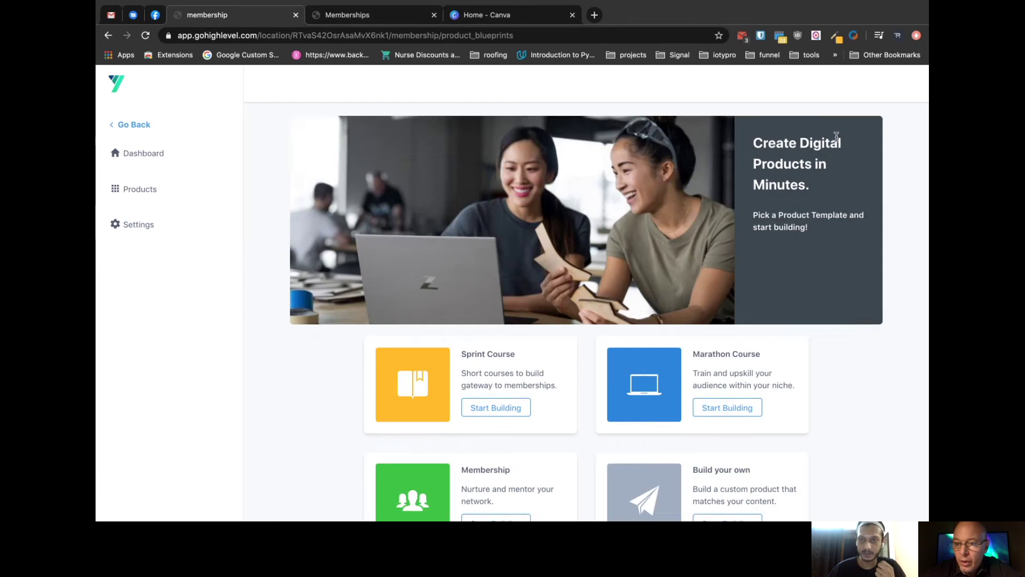
pyautogui.scroll(-2, 645, 315)
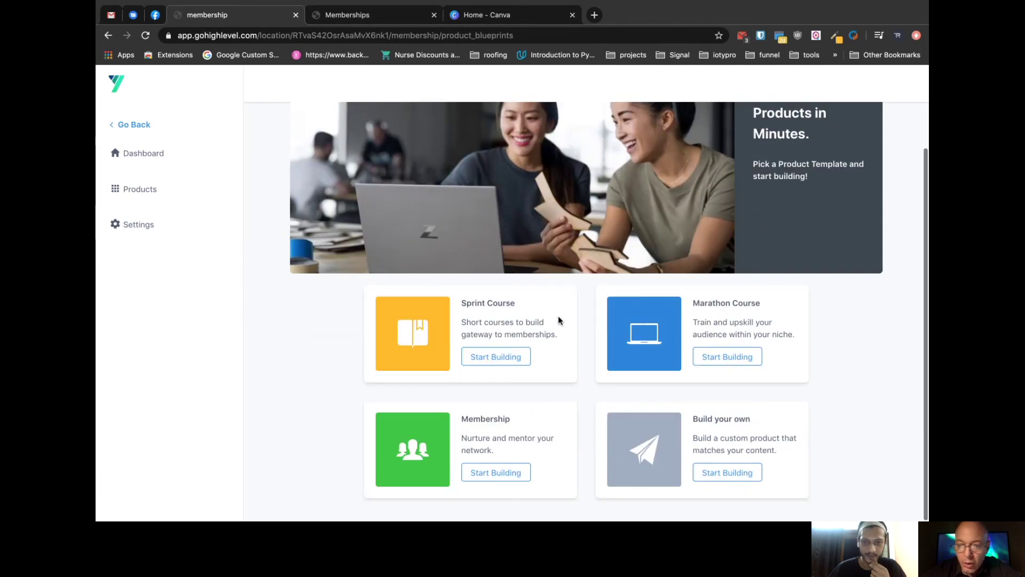
pyautogui.click(717, 361)
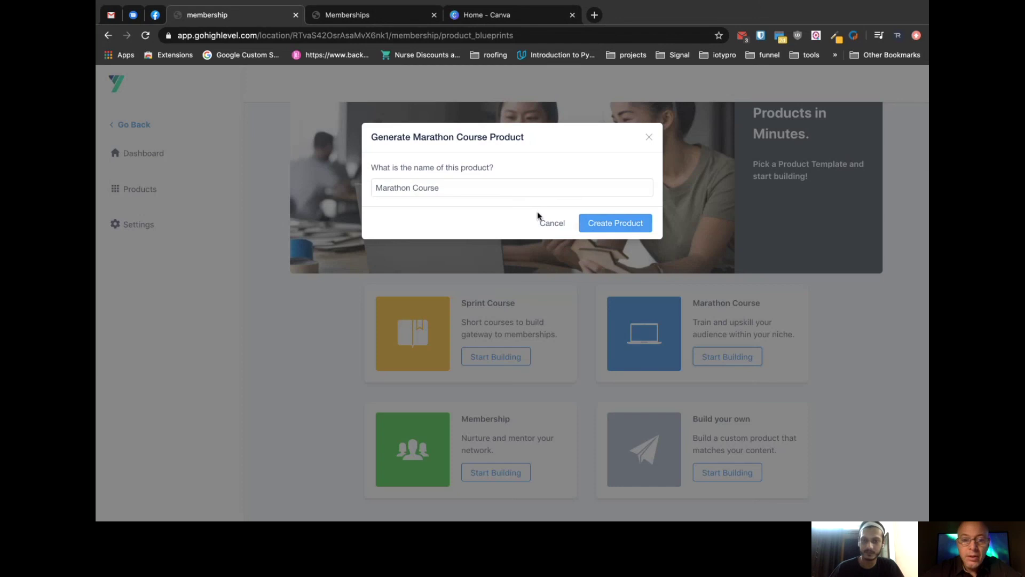
pyautogui.click(613, 219)
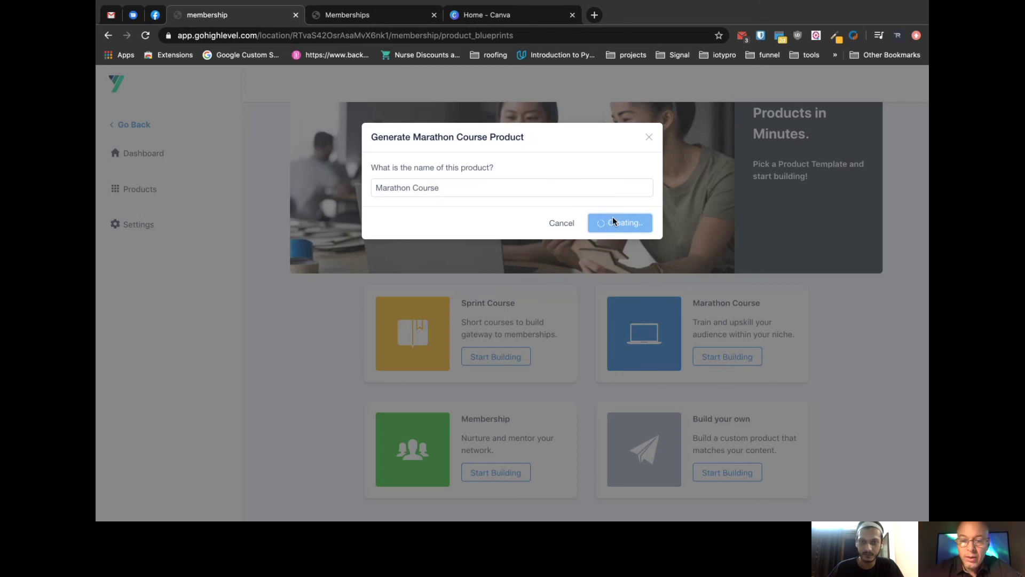
pyautogui.scroll(-8, 556, 368)
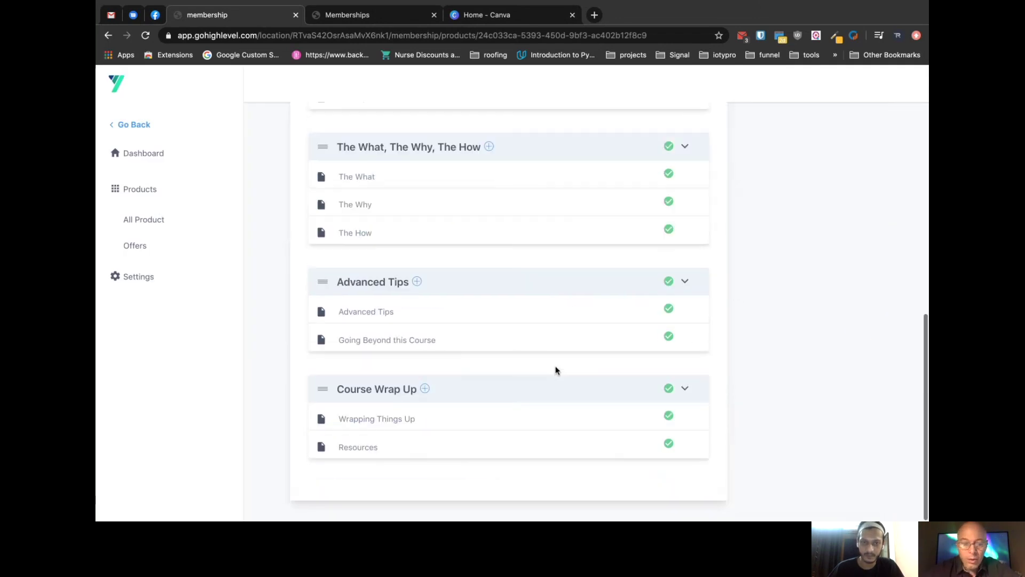
pyautogui.scroll(8, 556, 368)
pyautogui.scroll(-6, 448, 258)
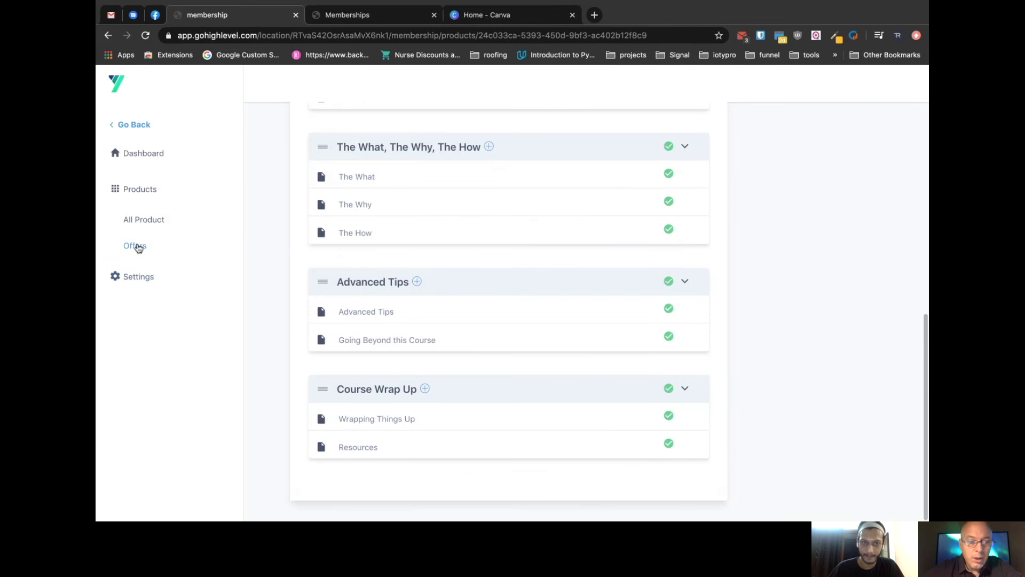
# Create a new offer titled Starter Package with Marathon Course as its product
pyautogui.click(137, 245)
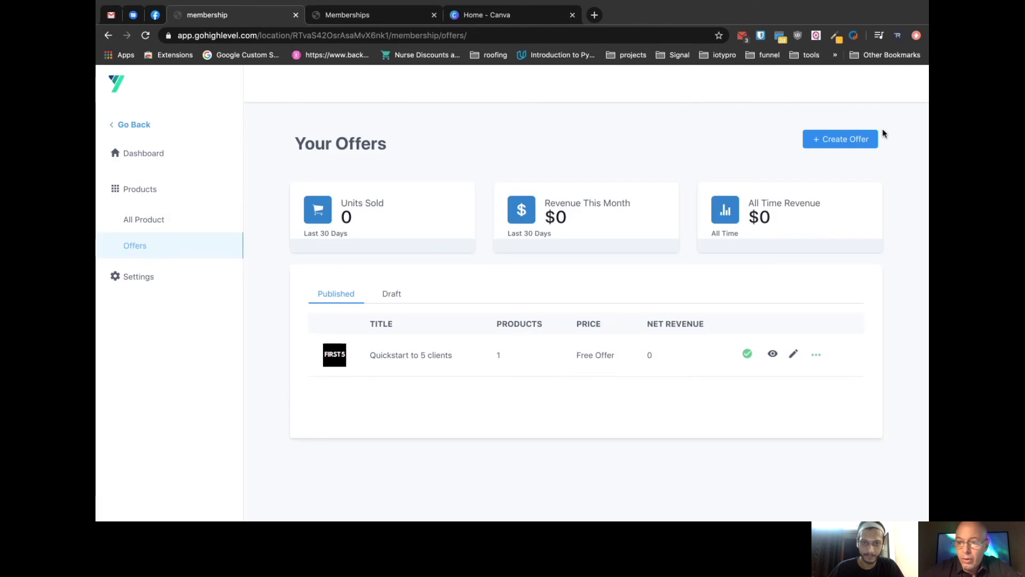
pyautogui.click(837, 140)
pyautogui.click(510, 248)
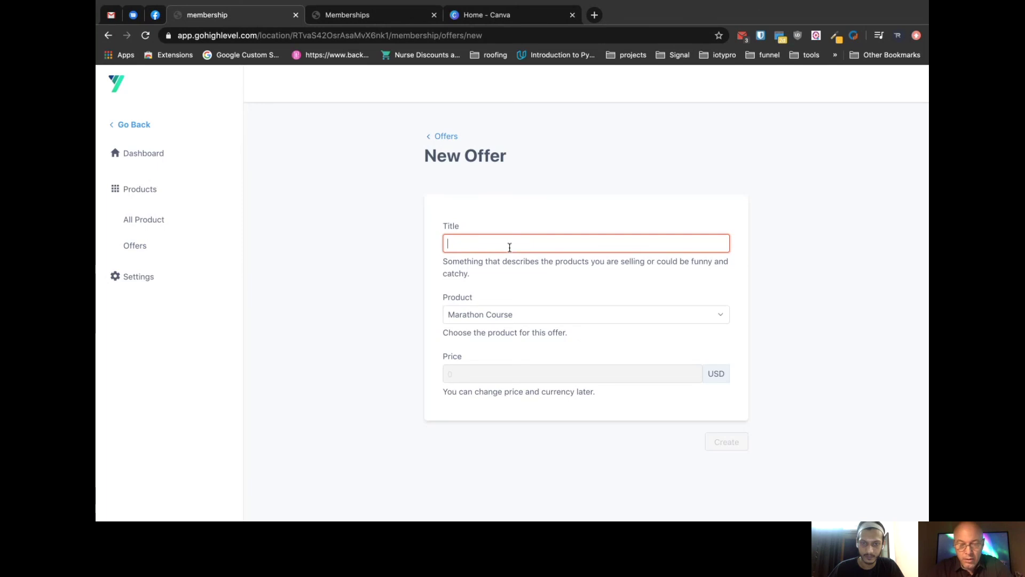
pyautogui.write('Starter')
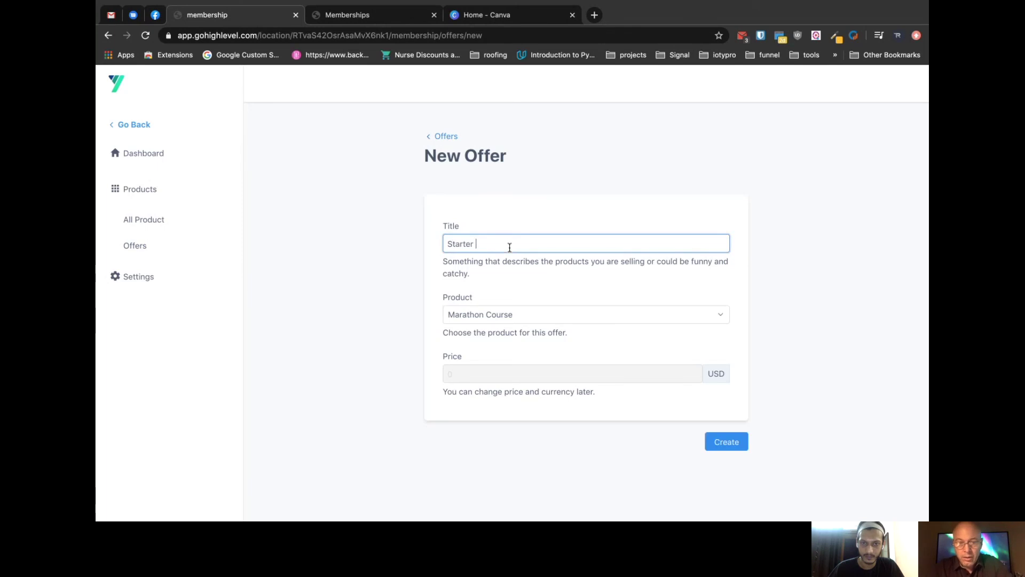
pyautogui.write(' Package')
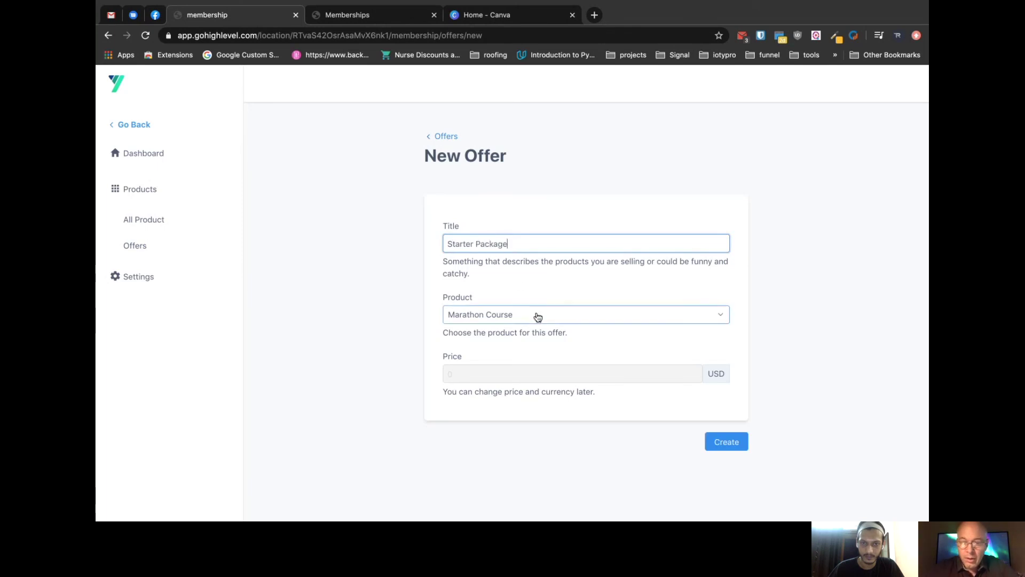
pyautogui.click(537, 316)
pyautogui.click(513, 338)
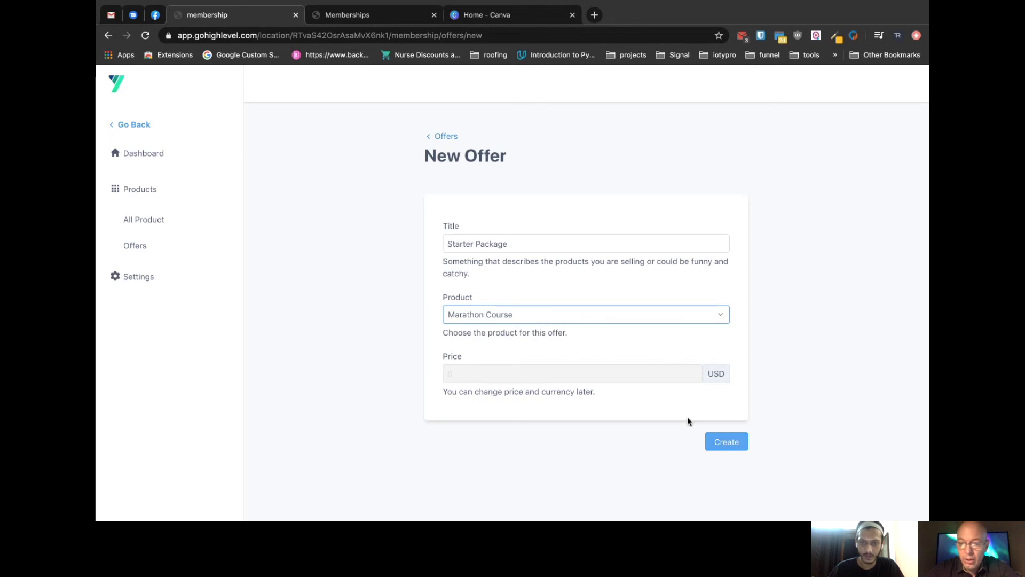
pyautogui.click(728, 444)
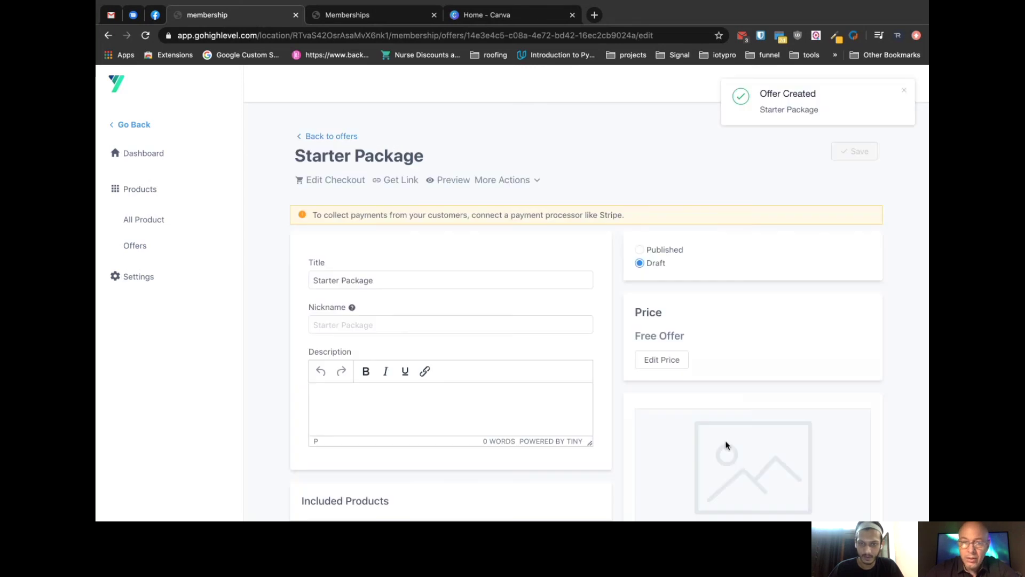
# Add FIRST 5 to the included products of the Starter Package offer and save the offer
pyautogui.scroll(-2, 415, 270)
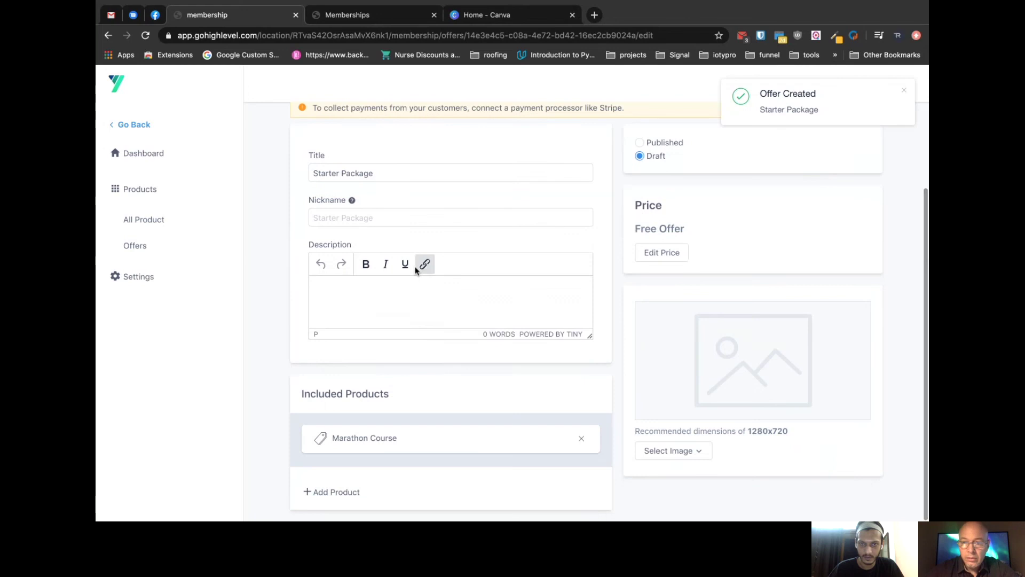
pyautogui.scroll(2, 416, 270)
pyautogui.scroll(-2, 416, 269)
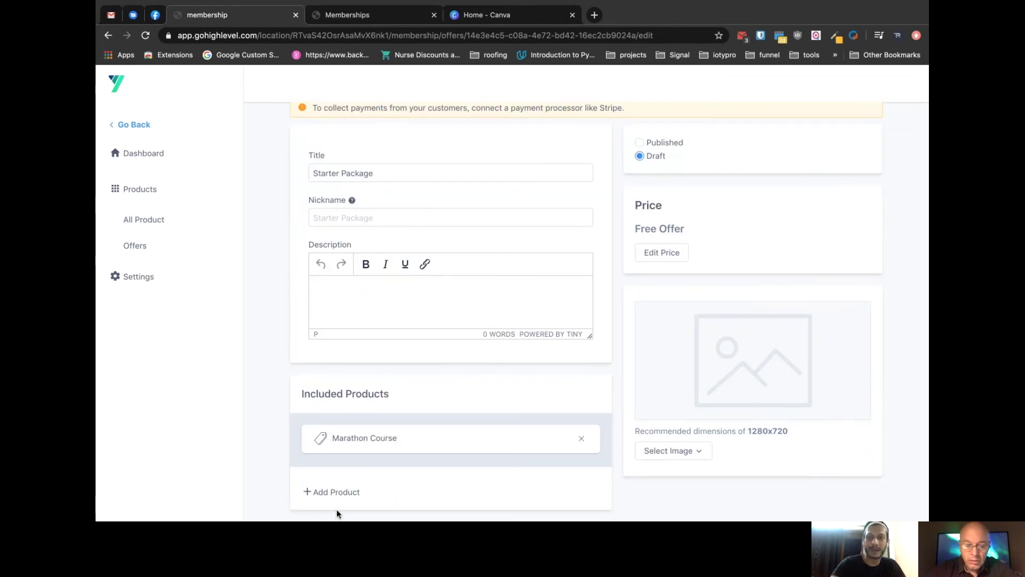
pyautogui.click(326, 498)
pyautogui.click(356, 498)
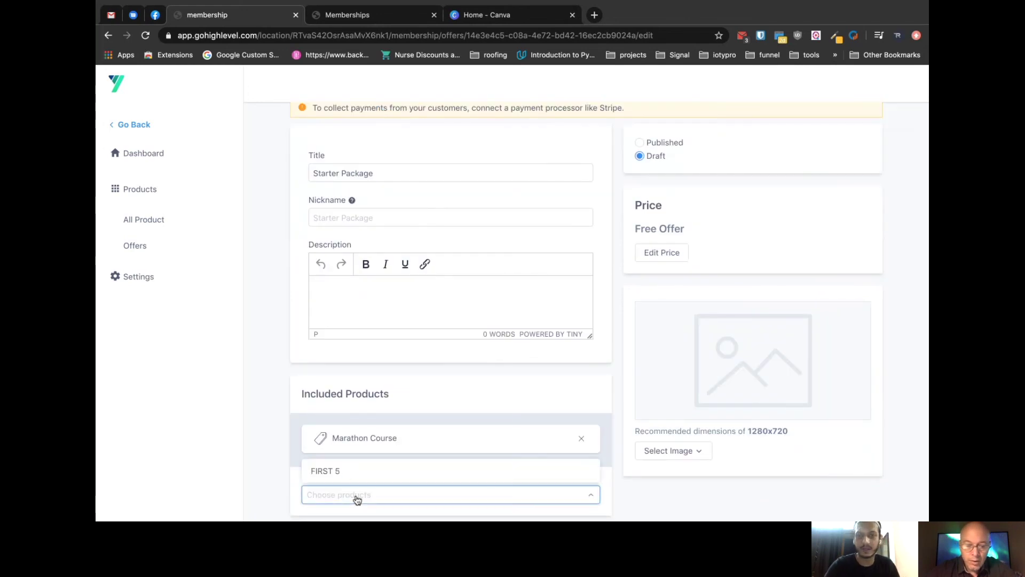
pyautogui.click(340, 471)
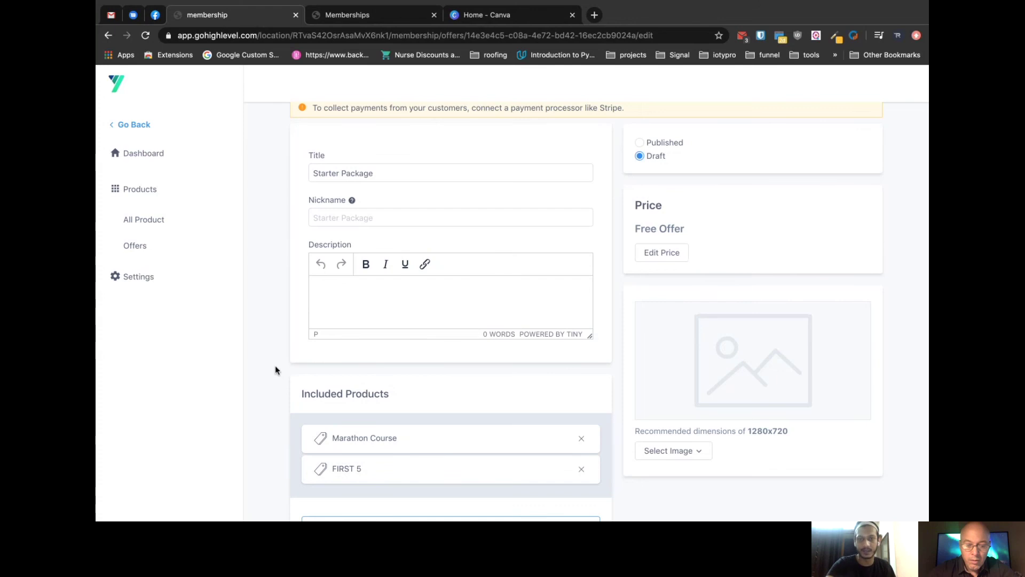
pyautogui.scroll(-1, 276, 371)
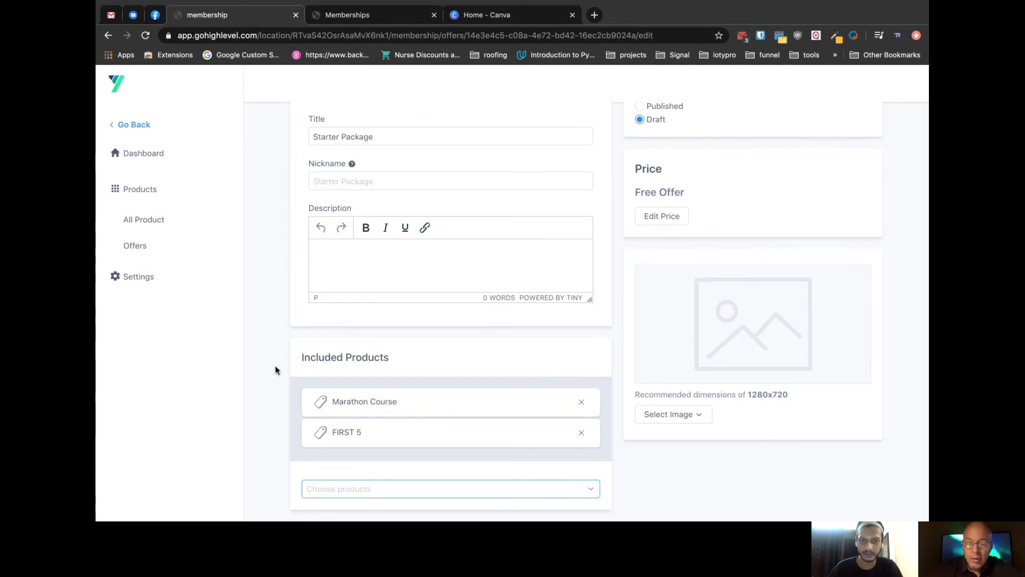
pyautogui.scroll(4, 276, 370)
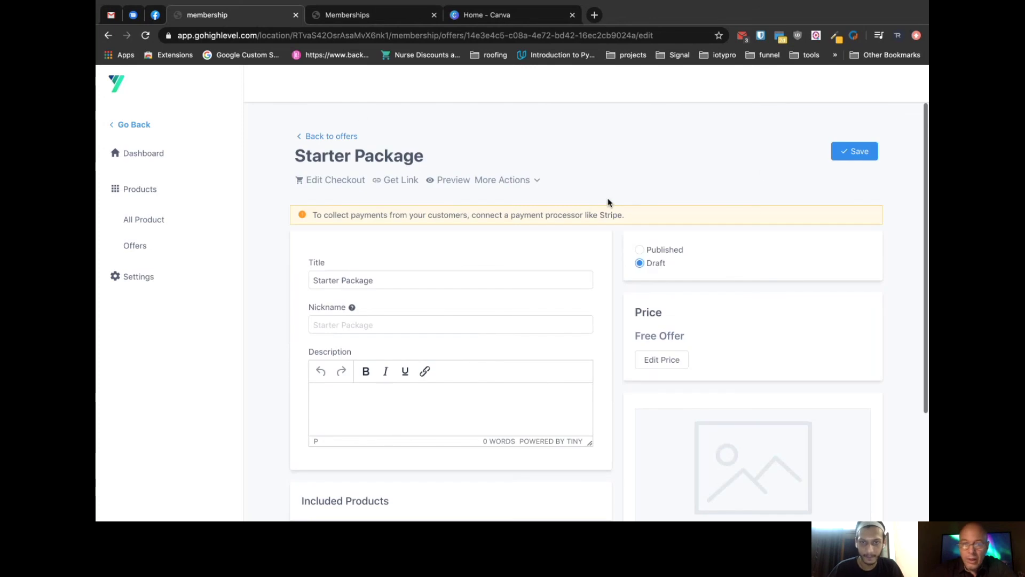
pyautogui.scroll(-3, 406, 158)
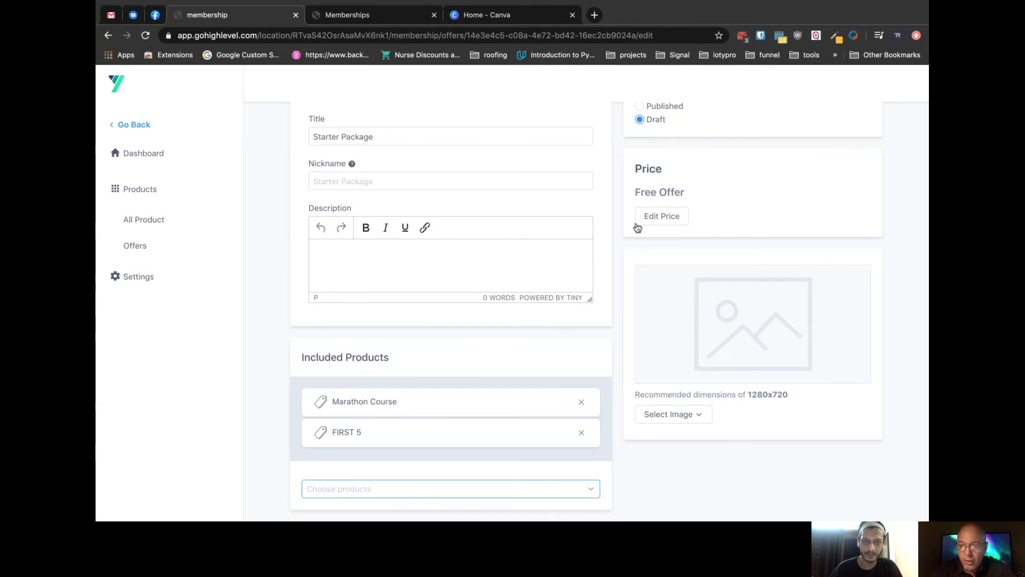
pyautogui.scroll(3, 635, 228)
pyautogui.click(858, 153)
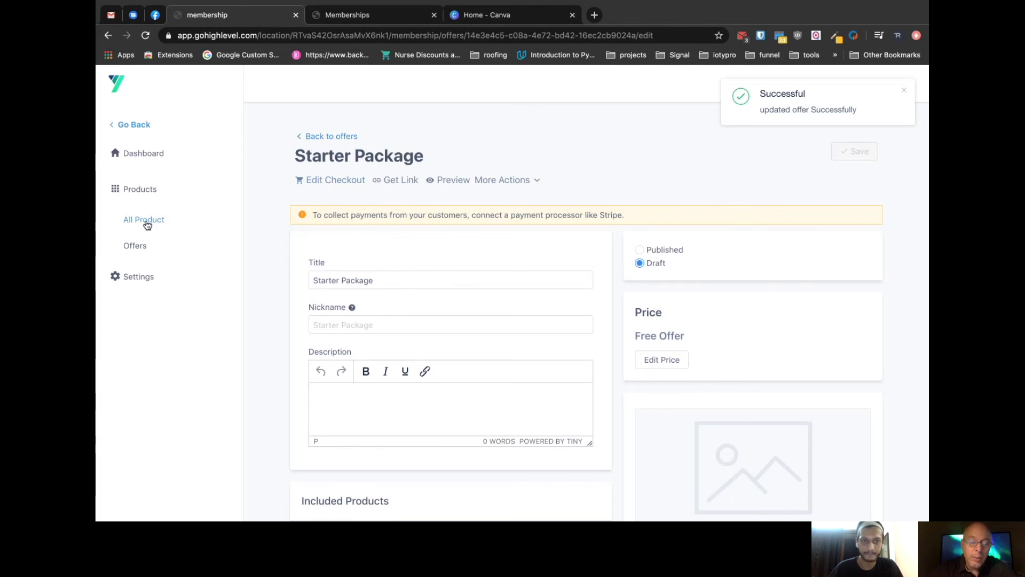
# Check the list of all products and the list of published offers
pyautogui.click(142, 224)
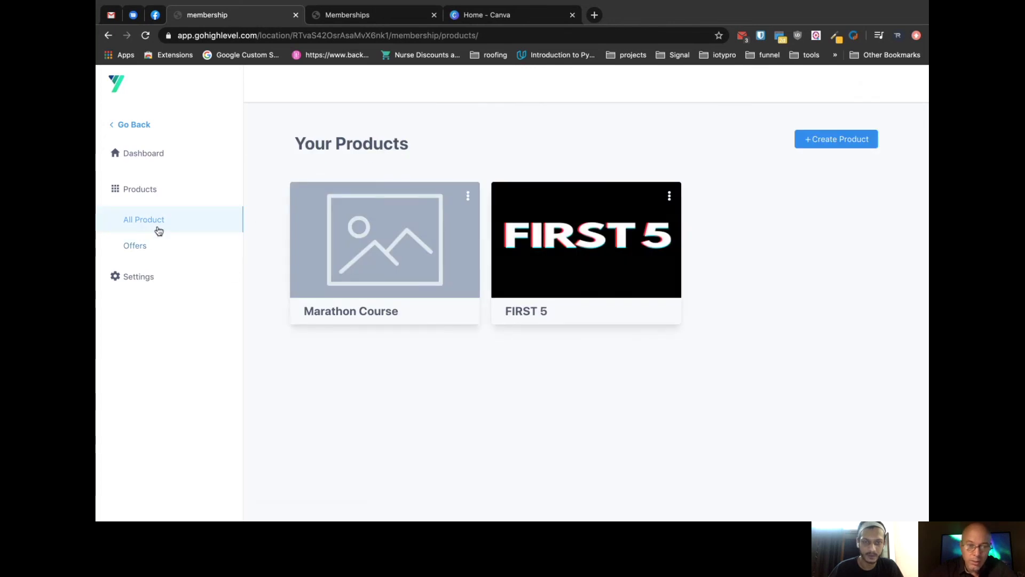
pyautogui.click(136, 247)
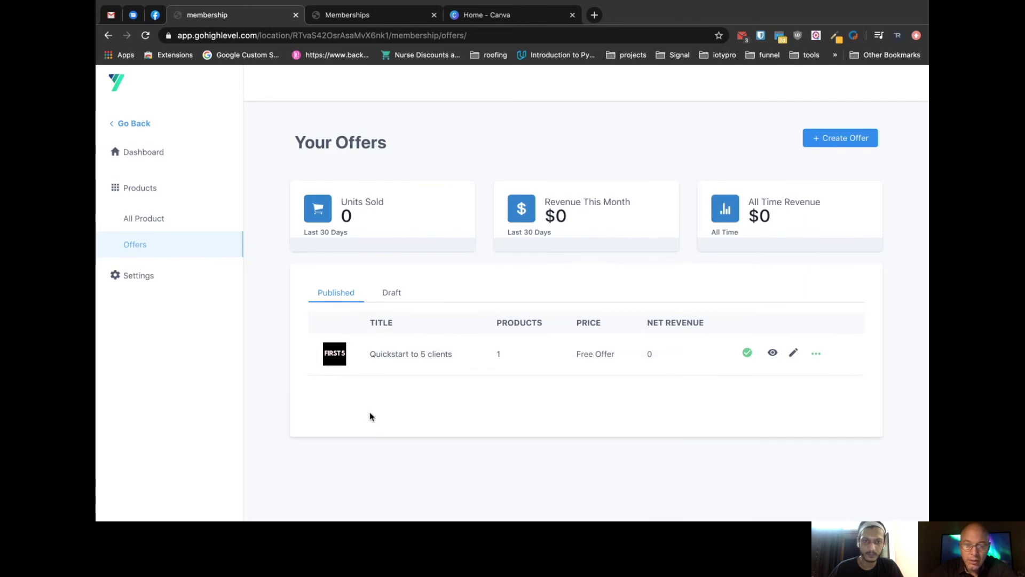
pyautogui.click(143, 218)
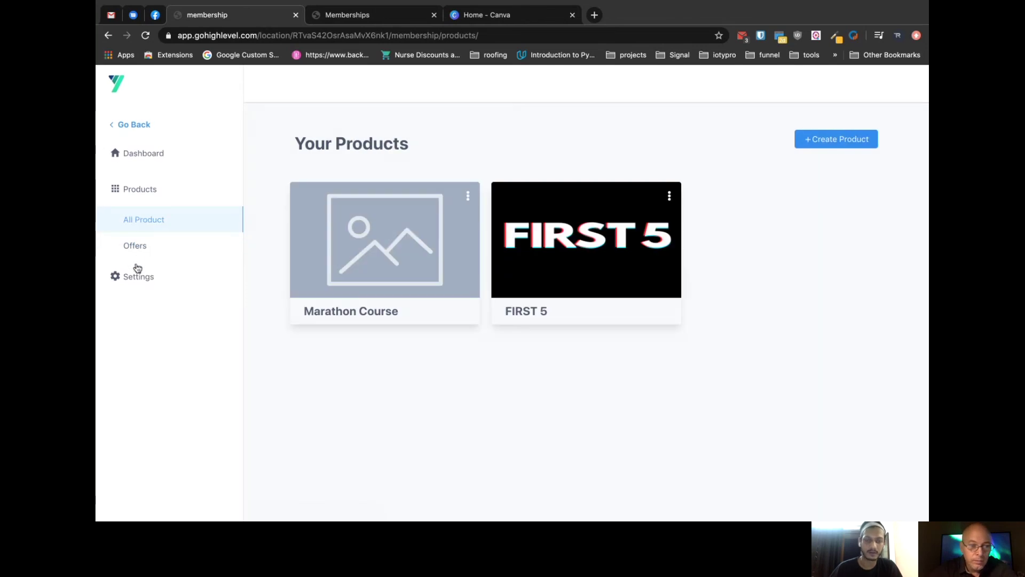
# Open the membership site details in the settings and review the site info and branding options
pyautogui.click(130, 274)
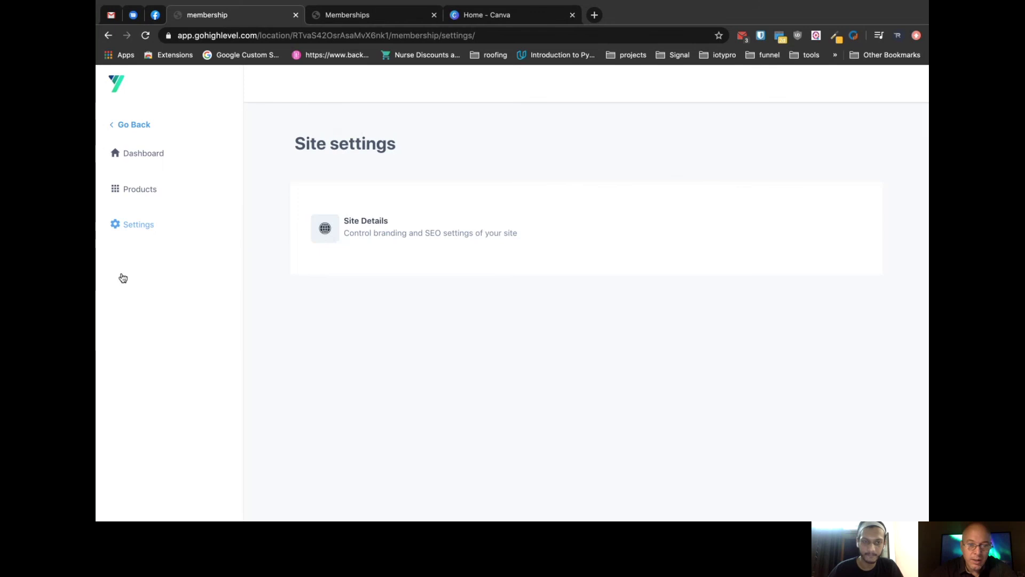
pyautogui.click(399, 243)
pyautogui.scroll(-2, 524, 294)
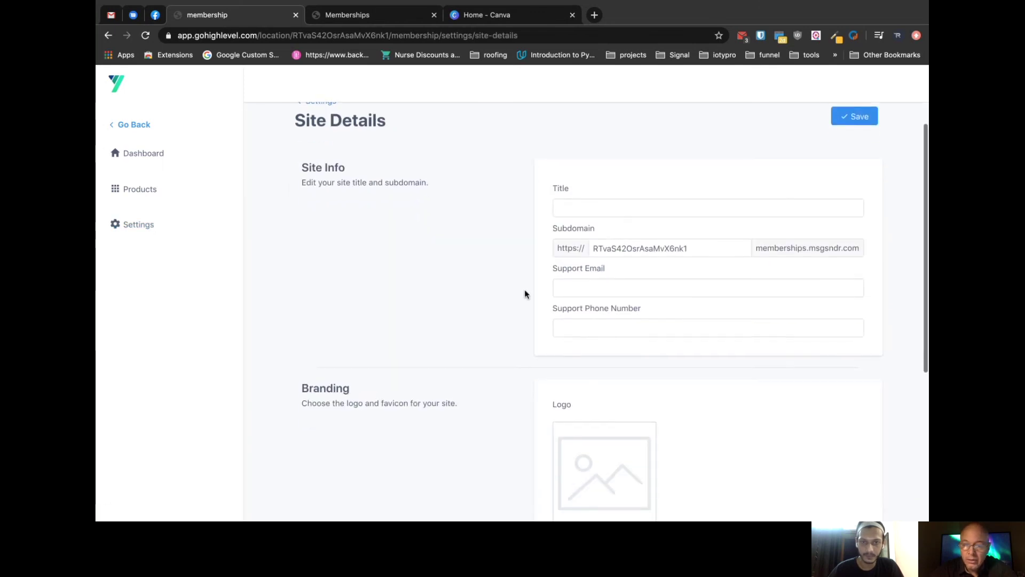
pyautogui.scroll(-2, 659, 259)
pyautogui.scroll(-6, 674, 299)
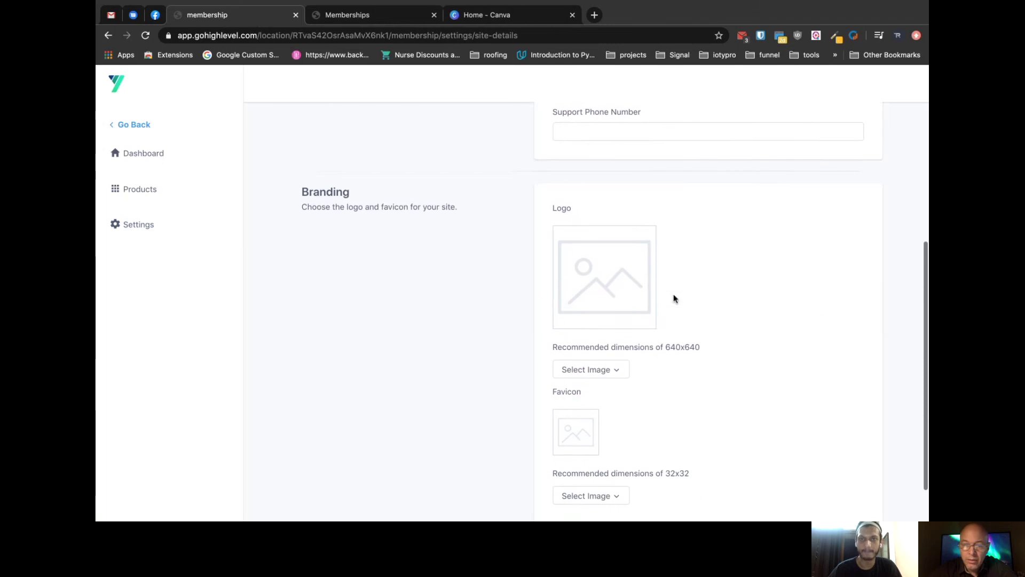
pyautogui.scroll(8, 390, 253)
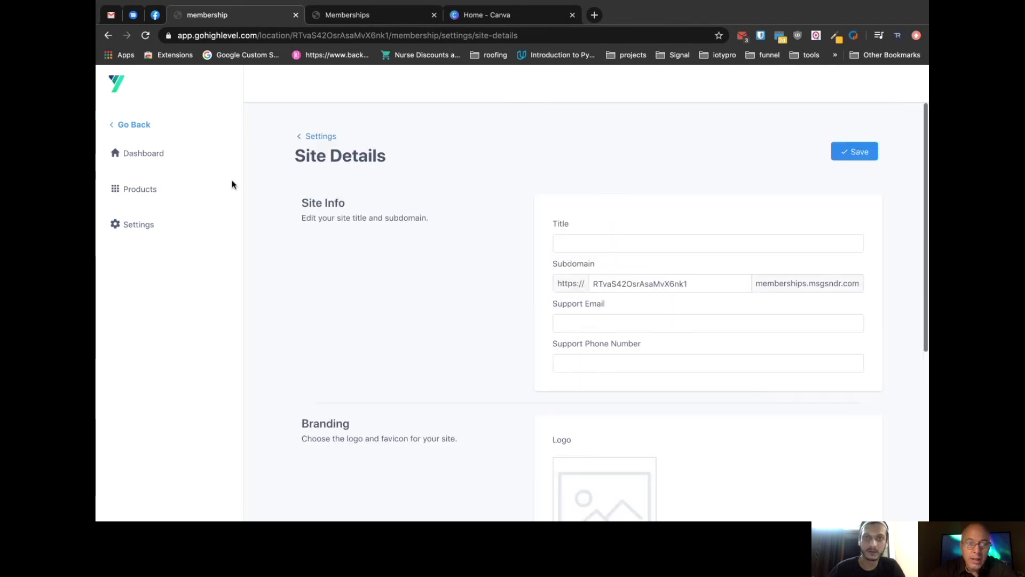
# Return to the membership dashboard and close the member-facing course page
pyautogui.click(141, 156)
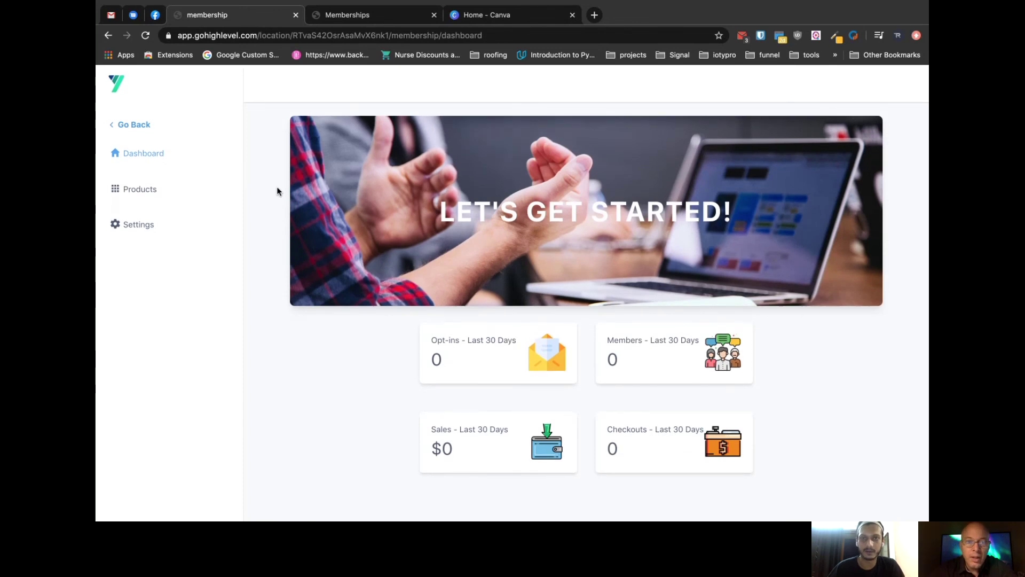
pyautogui.click(409, 23)
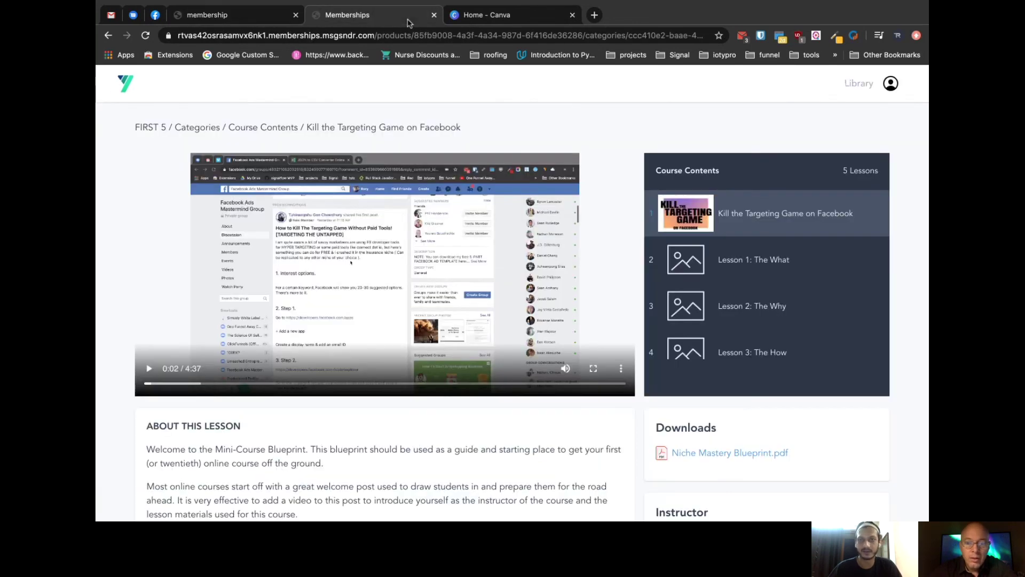
pyautogui.click(434, 15)
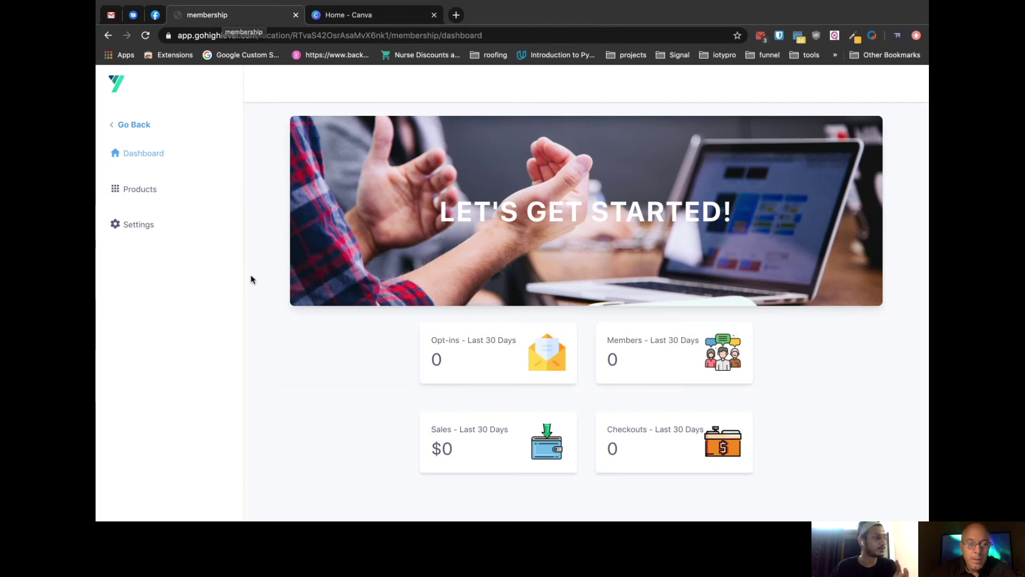
# Switch to the Skype call and stop sharing the screen
pyautogui.press('super+Tab')
pyautogui.click(701, 472)
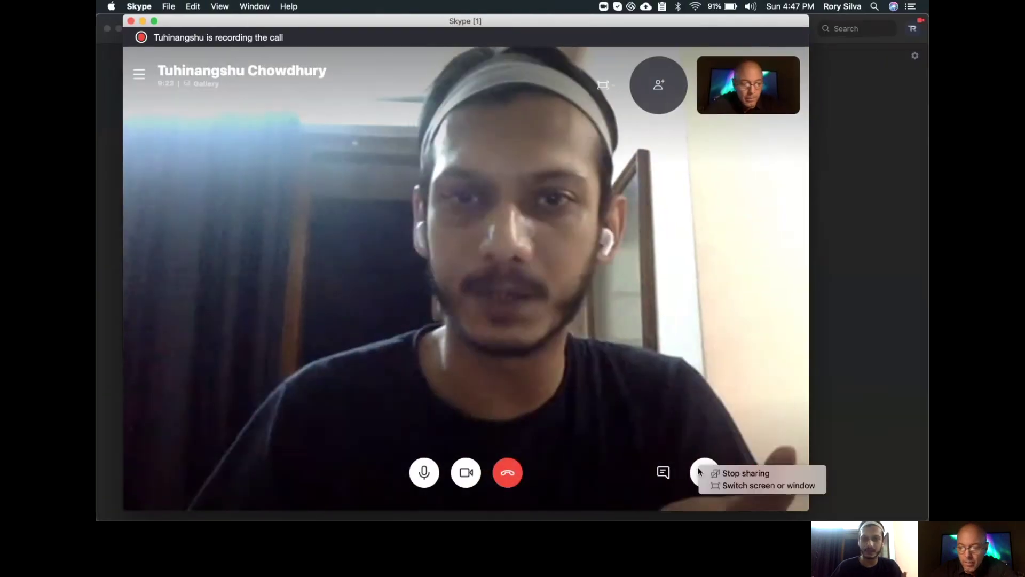
pyautogui.click(742, 474)
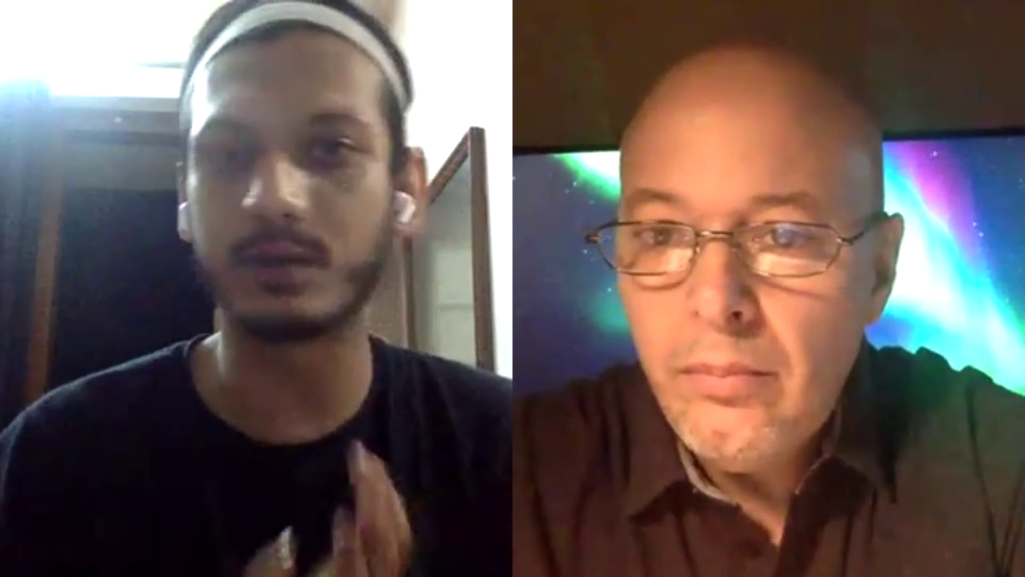